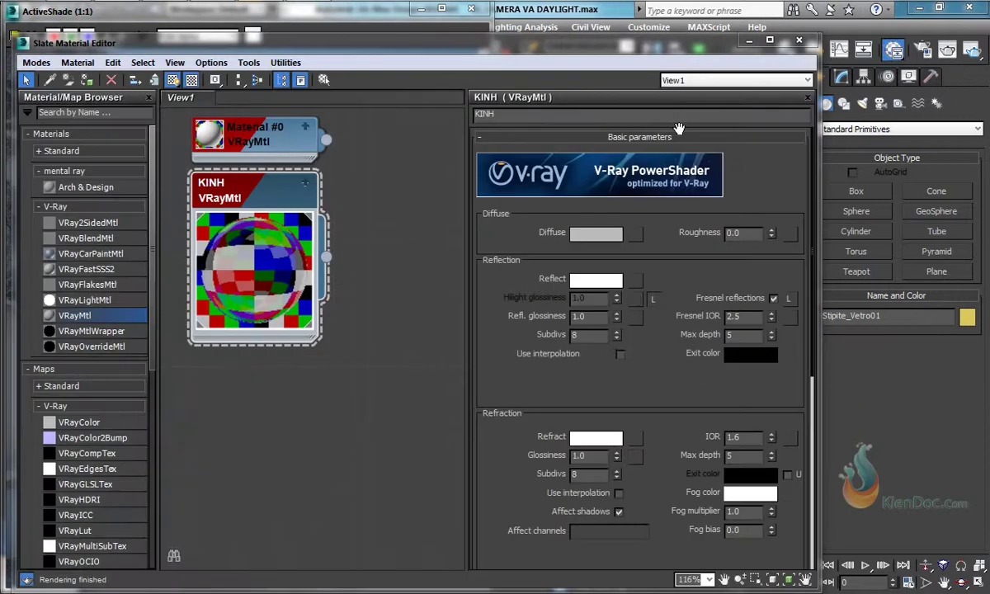
Add a VRayMtl material named NEM to the material view, with viewport shading and the preview background turned on
{"action": "left_click_drag", "start_coordinate": [570, 235], "coordinate": [580, 168]}
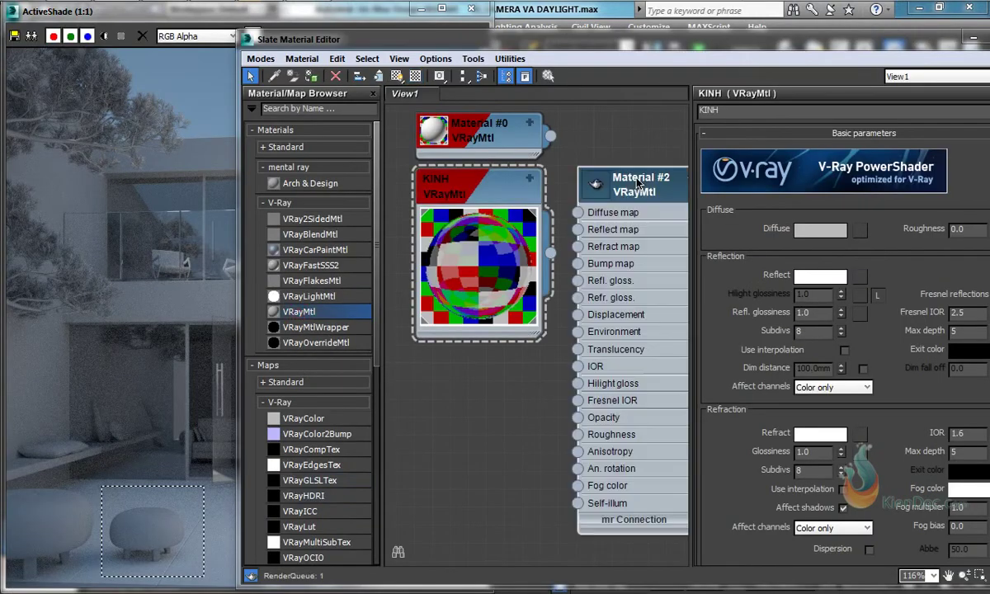
{"action": "middle_click_drag", "start_coordinate": [619, 186], "coordinate": [565, 205]}
{"action": "double_click", "coordinate": [545, 203]}
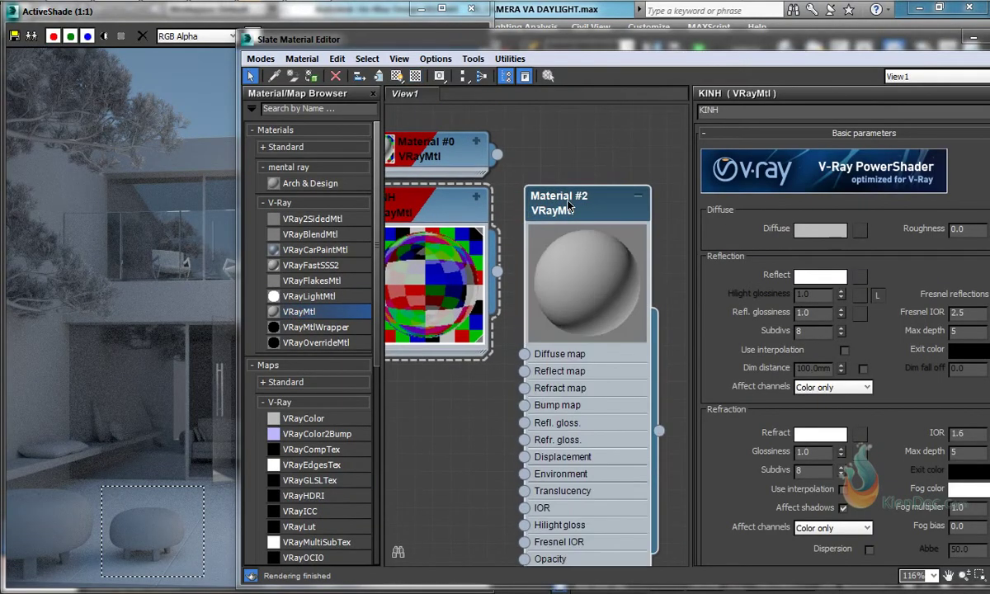
{"action": "right_click", "coordinate": [569, 205]}
{"action": "left_click", "coordinate": [613, 255]}
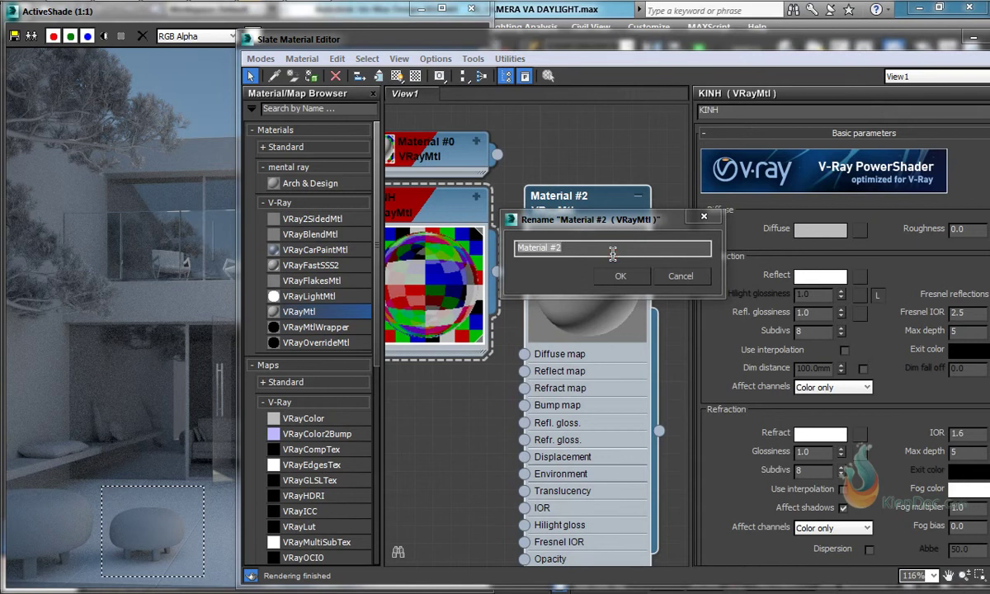
{"action": "type", "text": "NEM"}
{"action": "key", "text": "Return"}
{"action": "middle_click_drag", "start_coordinate": [611, 245], "coordinate": [601, 221]}
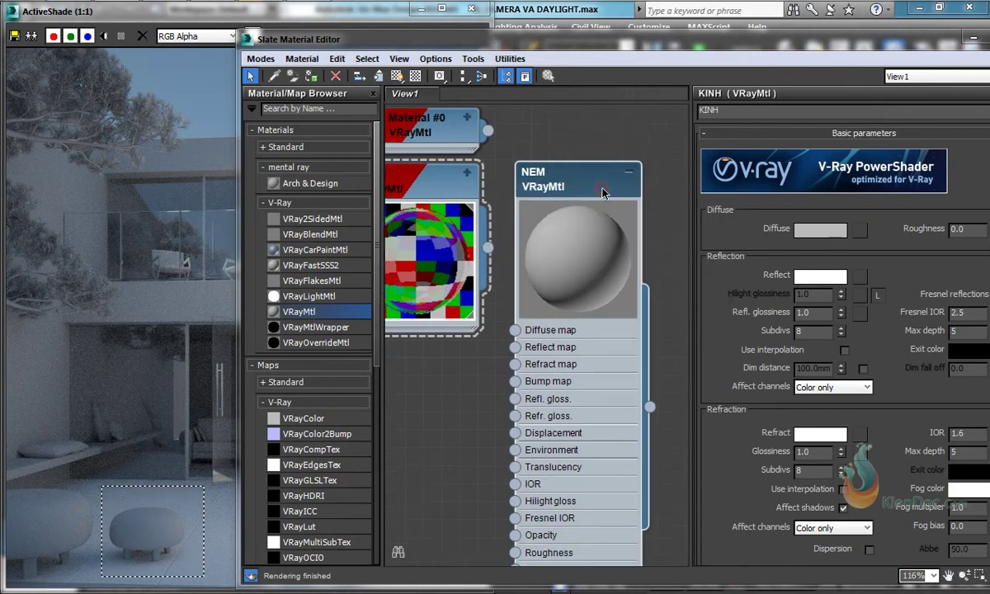
{"action": "left_click", "coordinate": [397, 77]}
{"action": "left_click", "coordinate": [416, 76]}
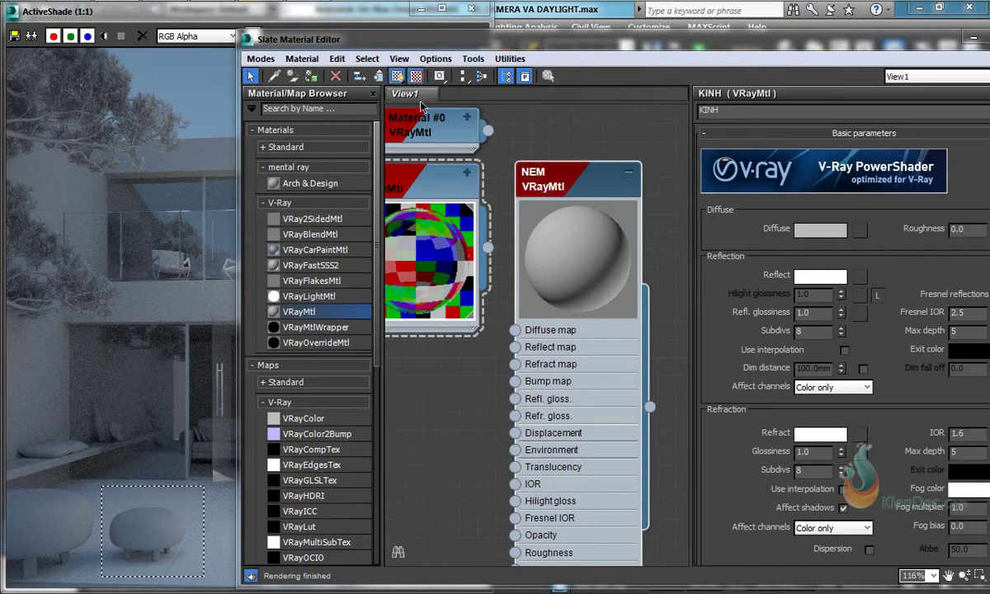
Select the small stool (sgabello02) in the camera view and assign the NEM material to it
{"action": "left_click_drag", "start_coordinate": [801, 40], "coordinate": [649, 530]}
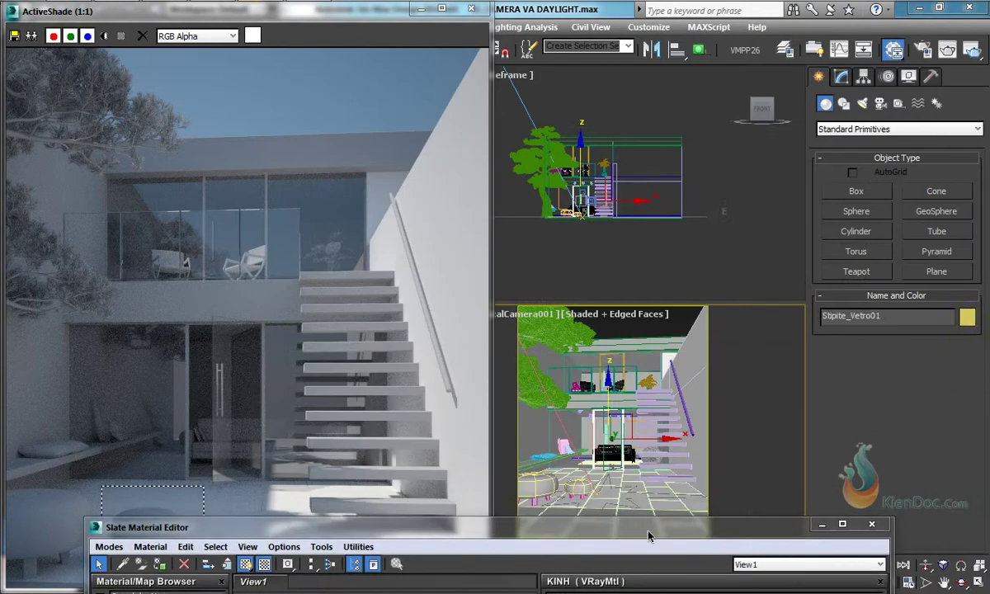
{"action": "left_click", "coordinate": [583, 492]}
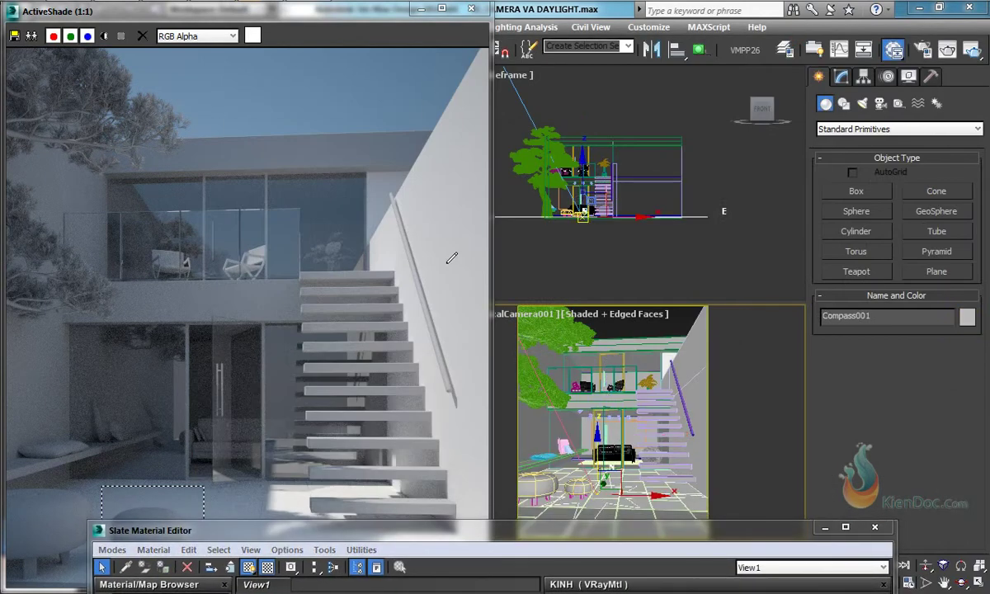
{"action": "left_click", "coordinate": [422, 10]}
{"action": "left_click", "coordinate": [73, 46]}
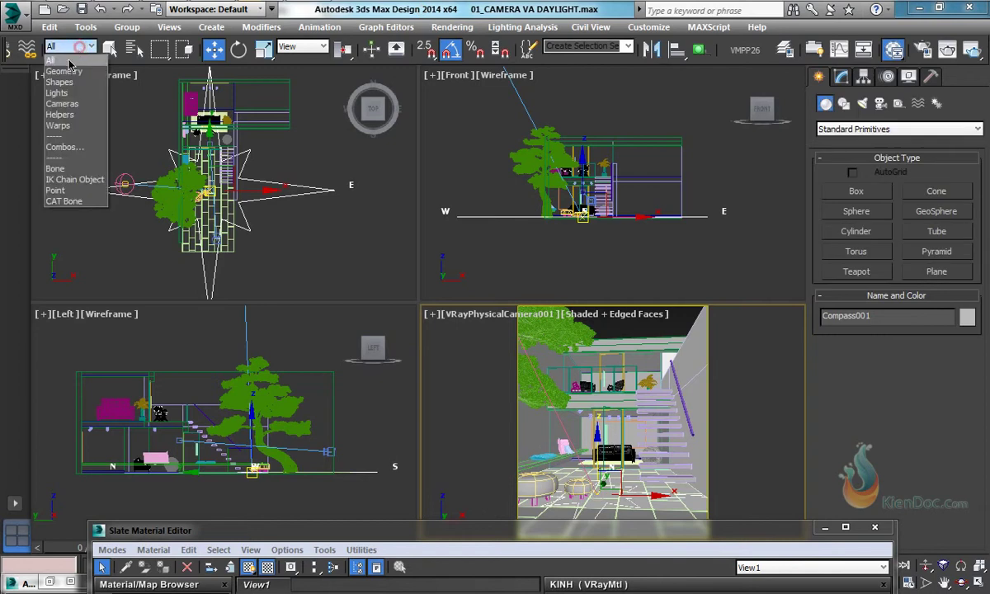
{"action": "left_click", "coordinate": [63, 61]}
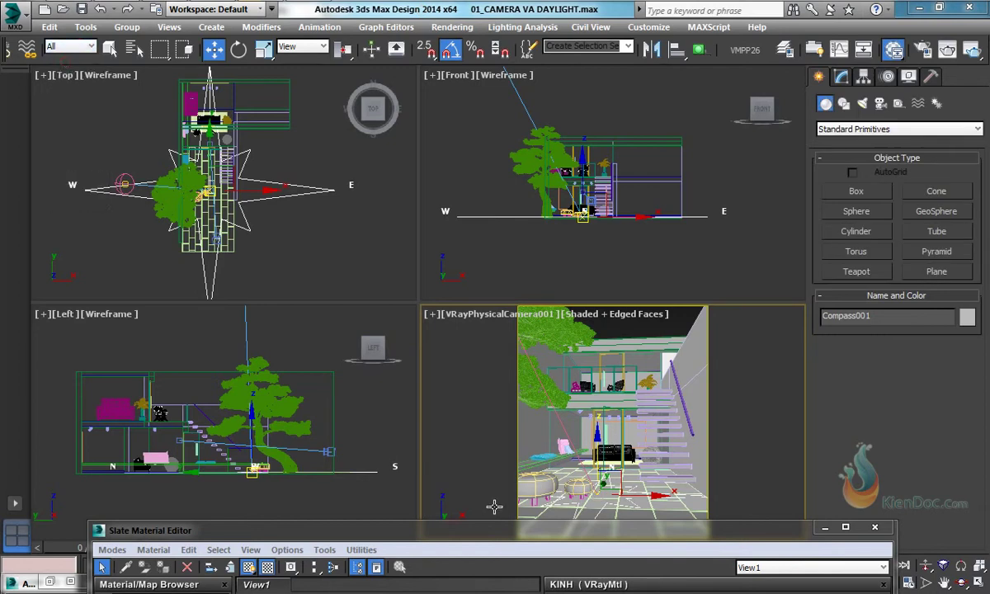
{"action": "left_click", "coordinate": [577, 487]}
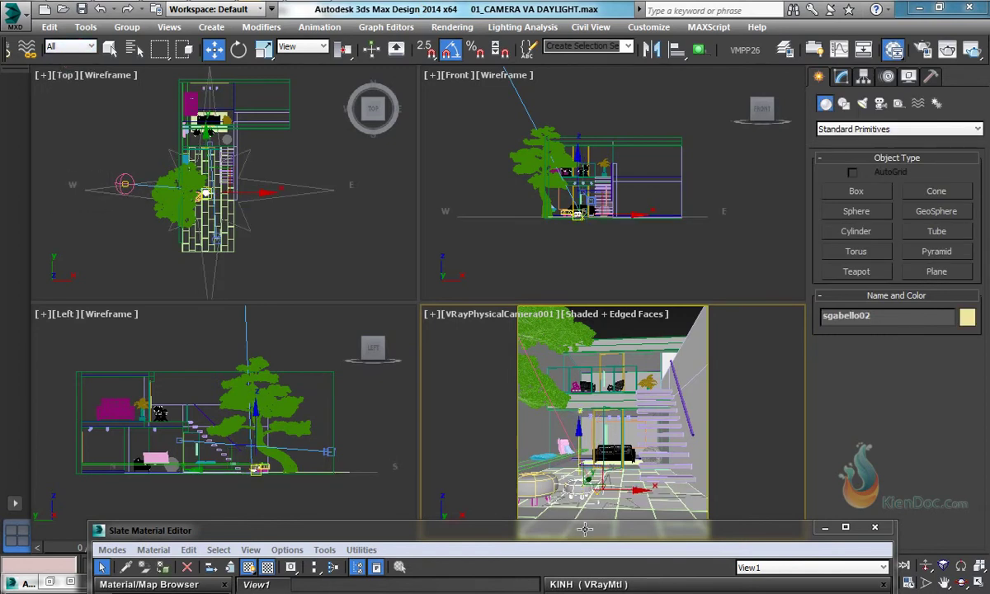
{"action": "left_click_drag", "start_coordinate": [585, 529], "coordinate": [681, 179]}
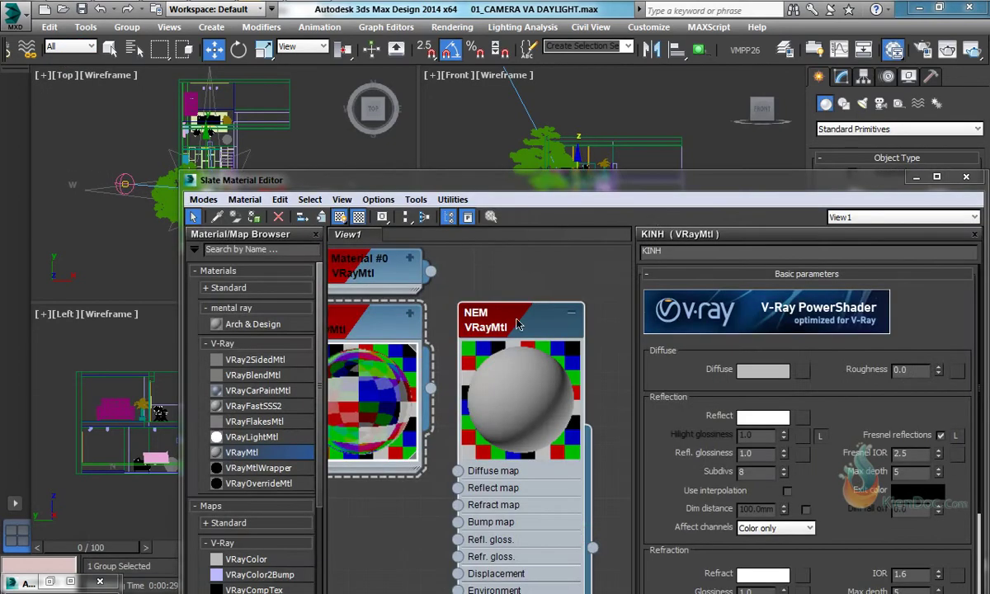
{"action": "left_click", "coordinate": [253, 219]}
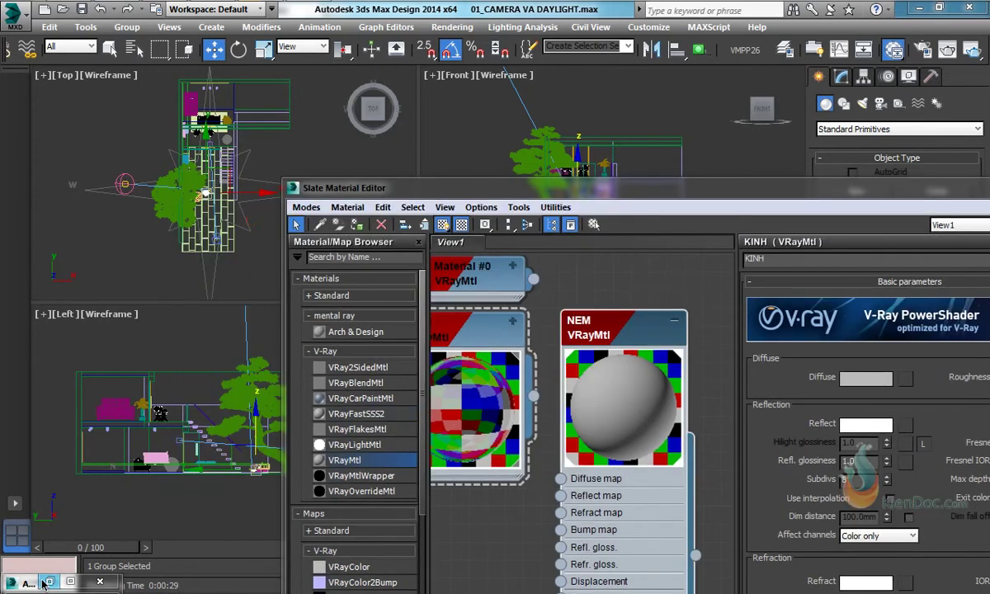
{"action": "left_click", "coordinate": [46, 581]}
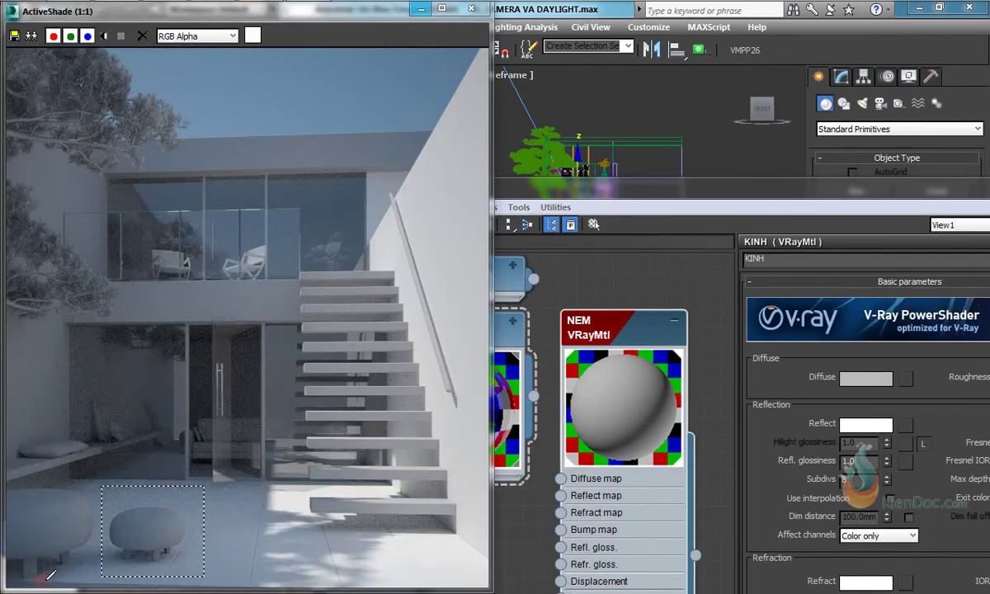
Add a Falloff map to the material view and connect it to NEM's Diffuse map
{"action": "left_click_drag", "start_coordinate": [621, 189], "coordinate": [656, 57]}
{"action": "scroll", "coordinate": [623, 337], "scroll_direction": "down", "scroll_amount": 2}
{"action": "middle_click_drag", "start_coordinate": [623, 337], "coordinate": [607, 242]}
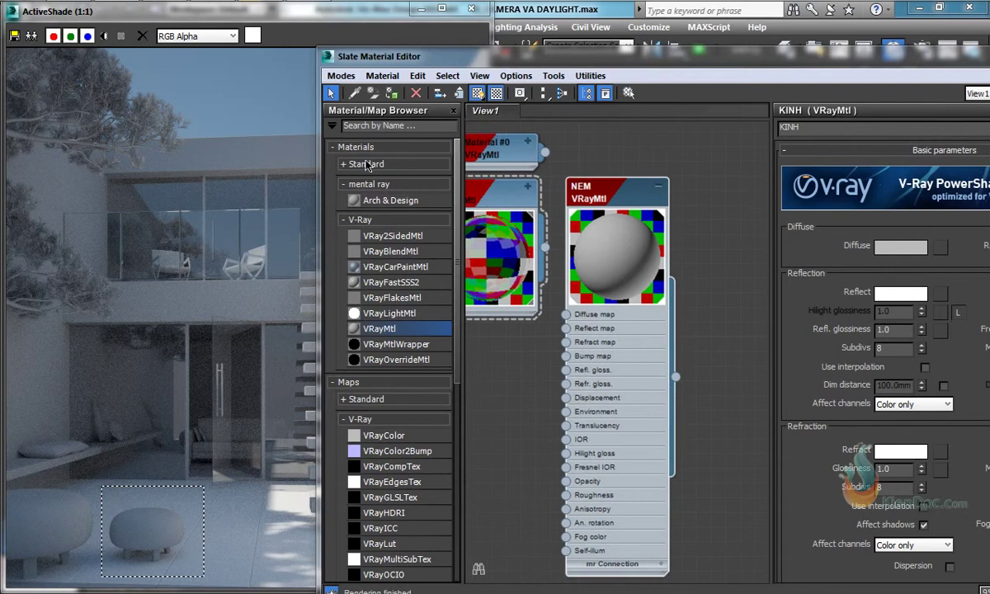
{"action": "left_click", "coordinate": [370, 126]}
{"action": "type", "text": "Fl"}
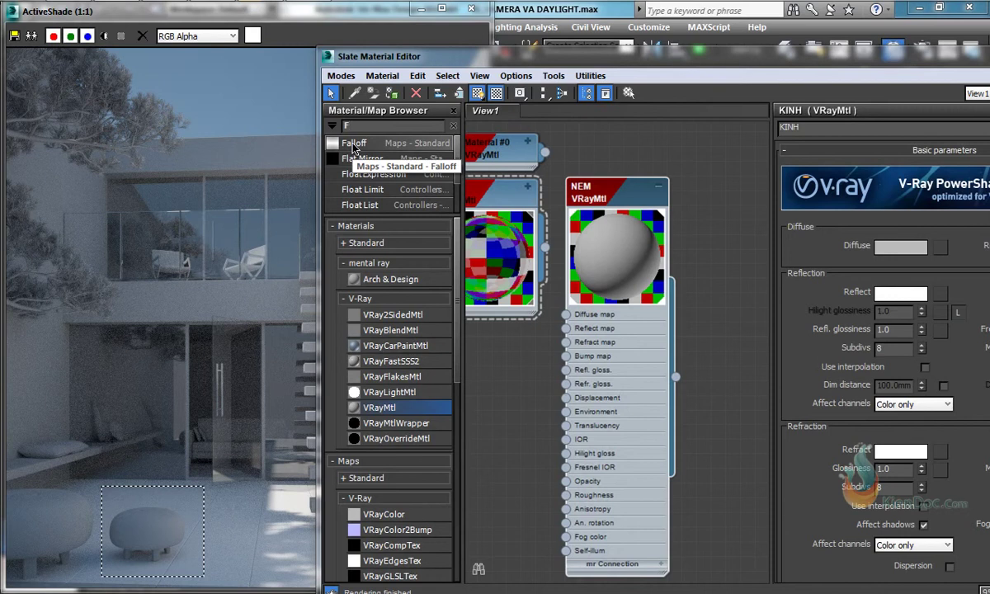
{"action": "left_click_drag", "start_coordinate": [353, 147], "coordinate": [568, 325]}
{"action": "middle_click_drag", "start_coordinate": [605, 300], "coordinate": [706, 255]}
{"action": "left_click_drag", "start_coordinate": [602, 281], "coordinate": [531, 280]}
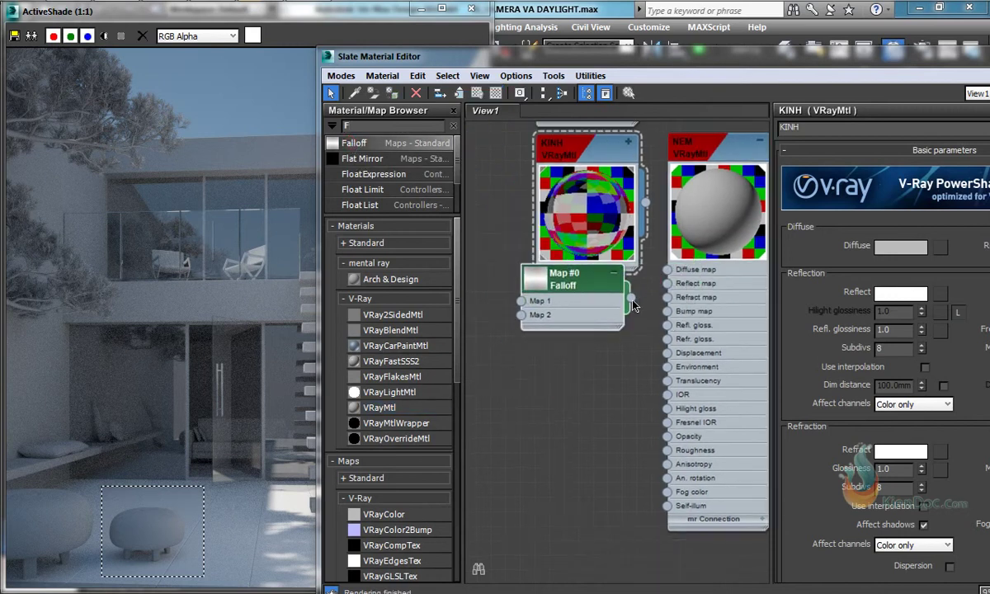
{"action": "left_click_drag", "start_coordinate": [631, 298], "coordinate": [667, 270]}
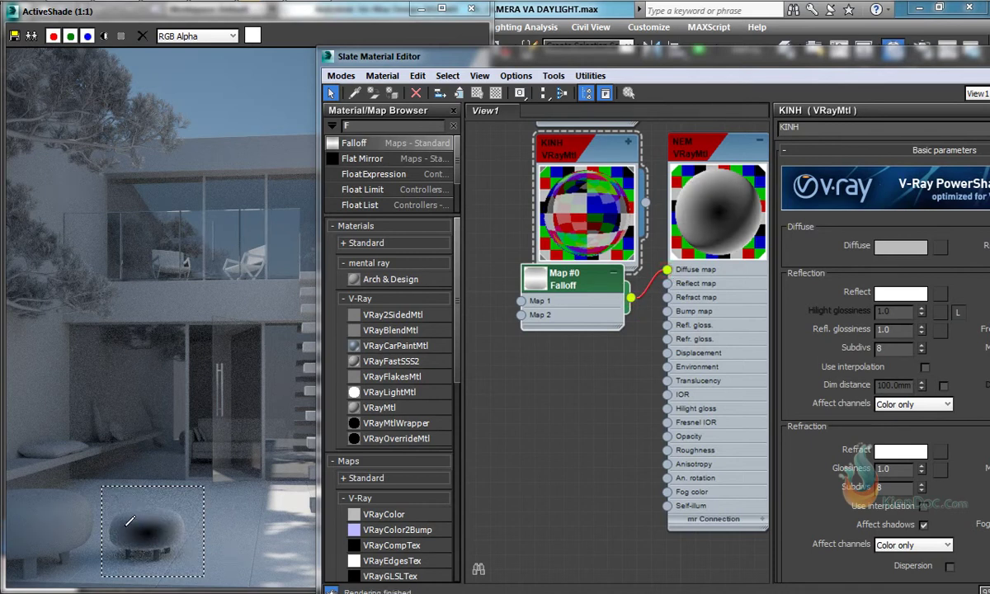
Arrange the NEM and Falloff nodes clear of the KINH node, and open the Falloff map's parameters
{"action": "middle_click_drag", "start_coordinate": [647, 232], "coordinate": [584, 291]}
{"action": "left_click_drag", "start_coordinate": [643, 209], "coordinate": [644, 354]}
{"action": "middle_click_drag", "start_coordinate": [545, 364], "coordinate": [571, 283]}
{"action": "left_click_drag", "start_coordinate": [548, 265], "coordinate": [586, 293]}
{"action": "left_click_drag", "start_coordinate": [643, 54], "coordinate": [536, 20]}
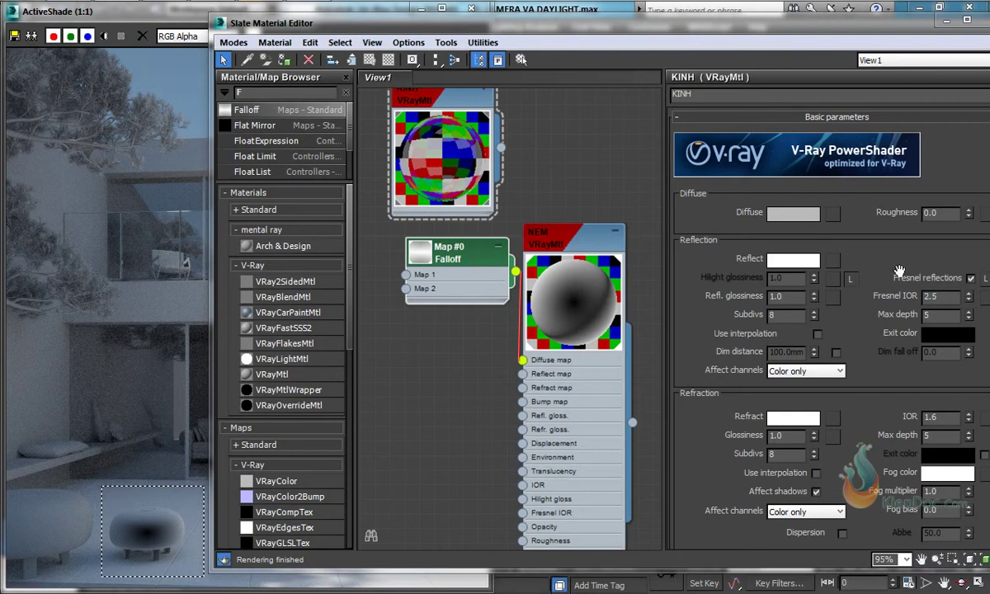
{"action": "double_click", "coordinate": [456, 254]}
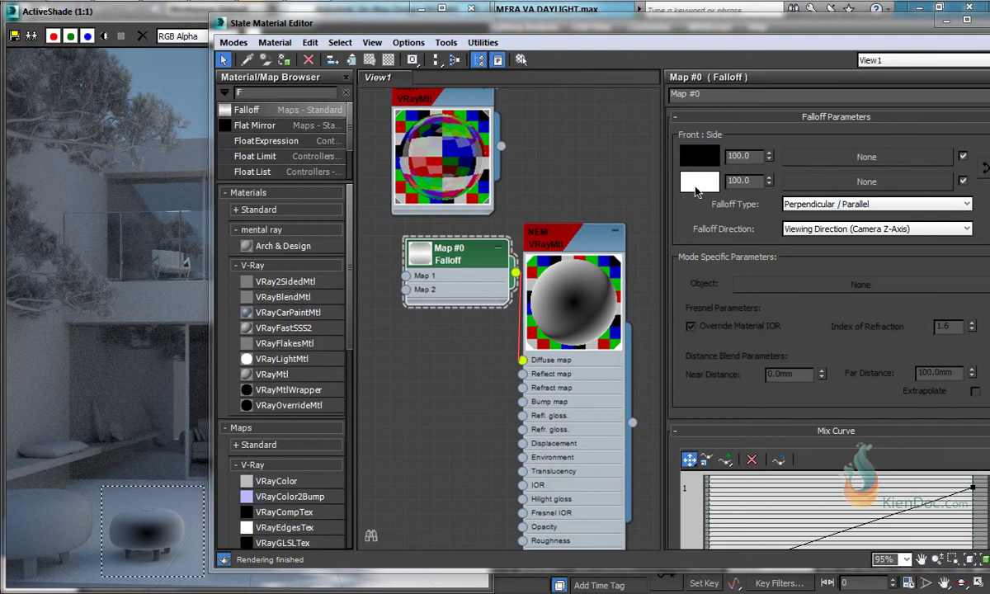
{"action": "left_click", "coordinate": [701, 155]}
{"action": "mouse_move", "coordinate": [438, 211]}
{"action": "left_mouse_down"}
{"action": "mouse_move", "coordinate": [454, 217]}
{"action": "mouse_move", "coordinate": [459, 206]}
{"action": "mouse_move", "coordinate": [467, 246]}
{"action": "left_mouse_up"}
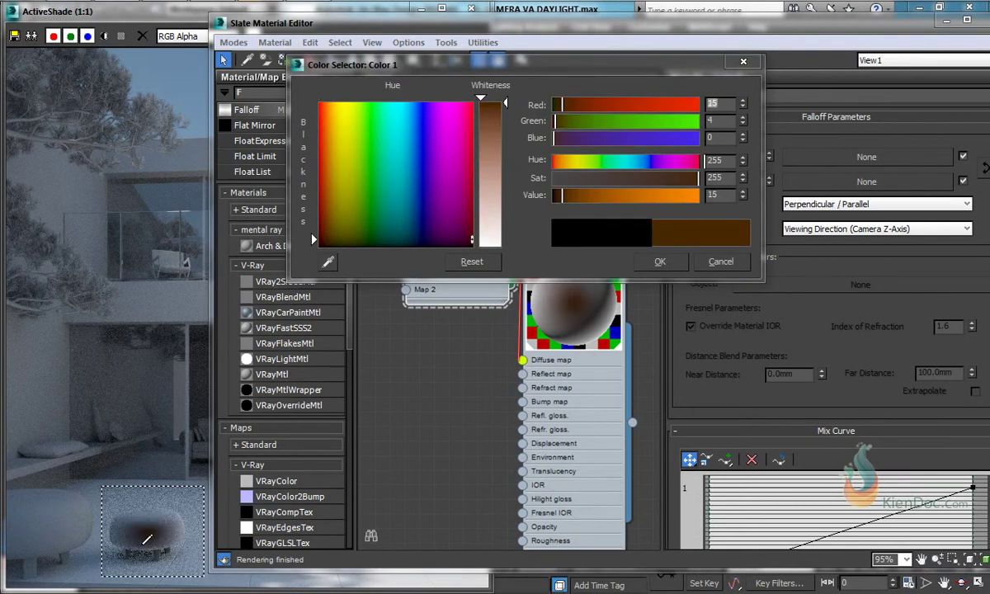
{"action": "left_click", "coordinate": [722, 264]}
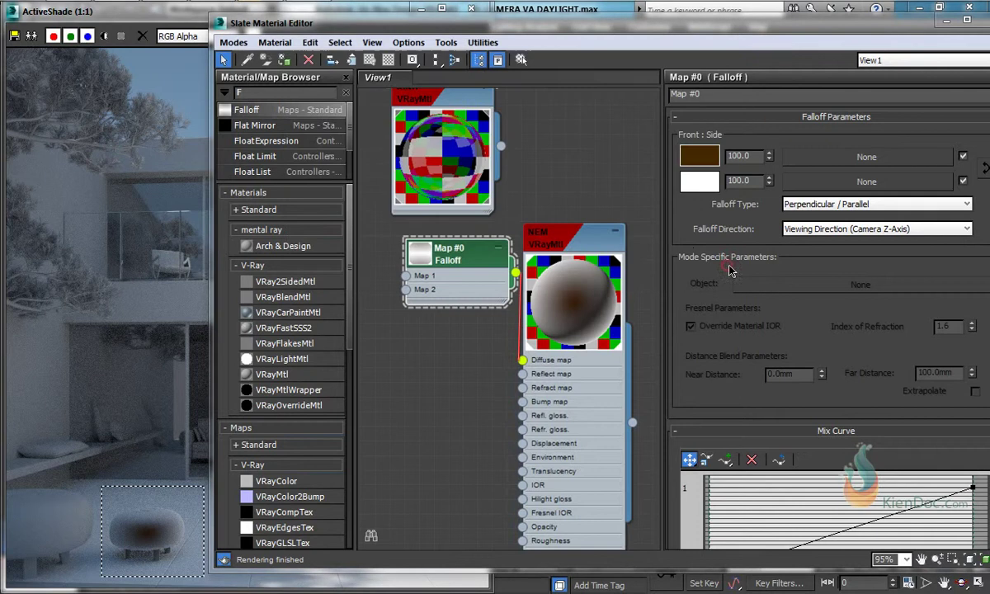
Make the Falloff mix curve's start point Bezier-Corner and pull its handle far along the baseline for a late, steep rise
{"action": "scroll", "coordinate": [682, 236], "scroll_direction": "down", "scroll_amount": 3}
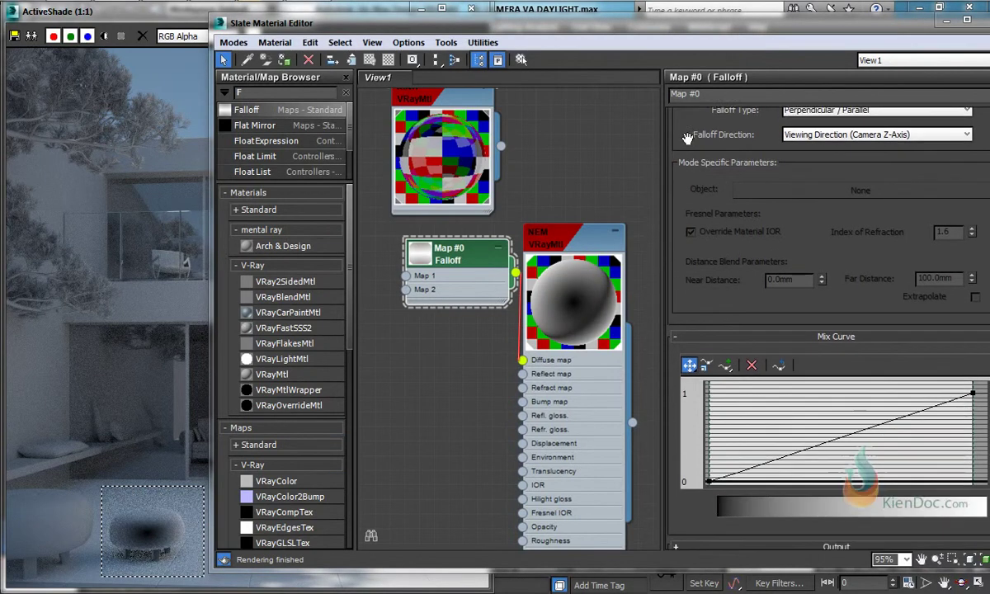
{"action": "right_click", "coordinate": [709, 477]}
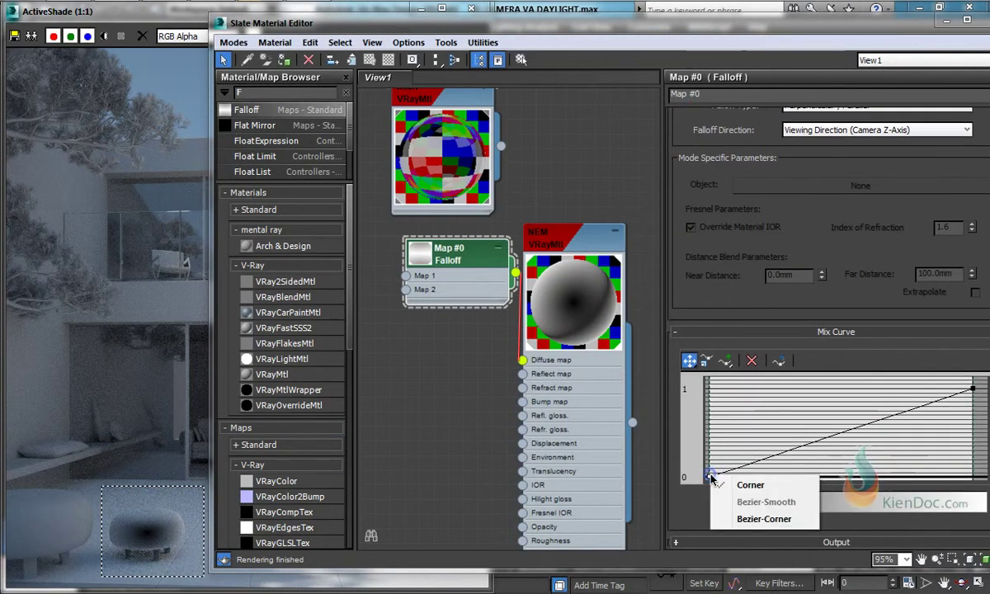
{"action": "left_click", "coordinate": [773, 521]}
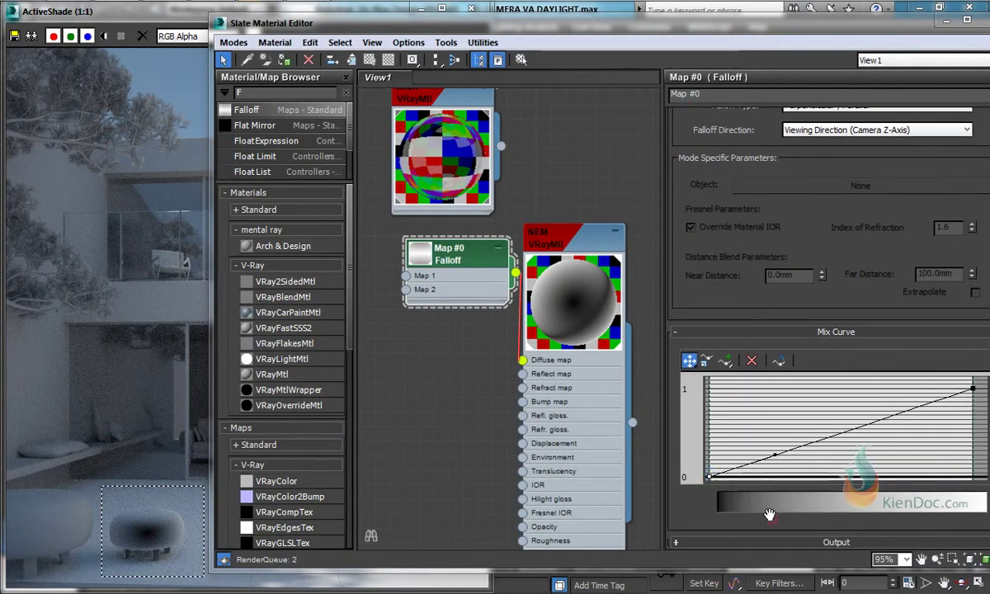
{"action": "left_click_drag", "start_coordinate": [773, 455], "coordinate": [902, 474]}
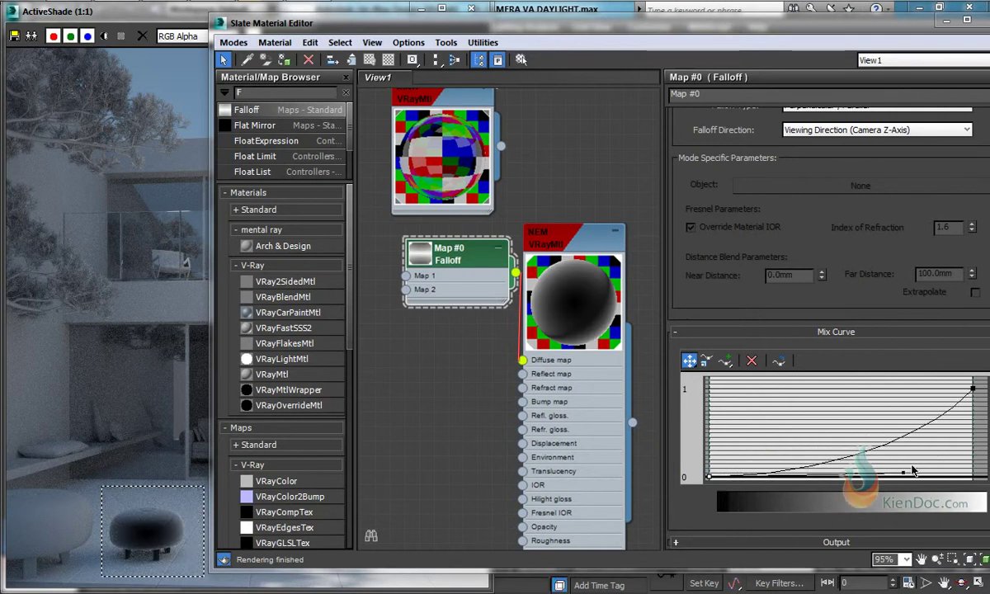
{"action": "left_click_drag", "start_coordinate": [901, 472], "coordinate": [934, 476]}
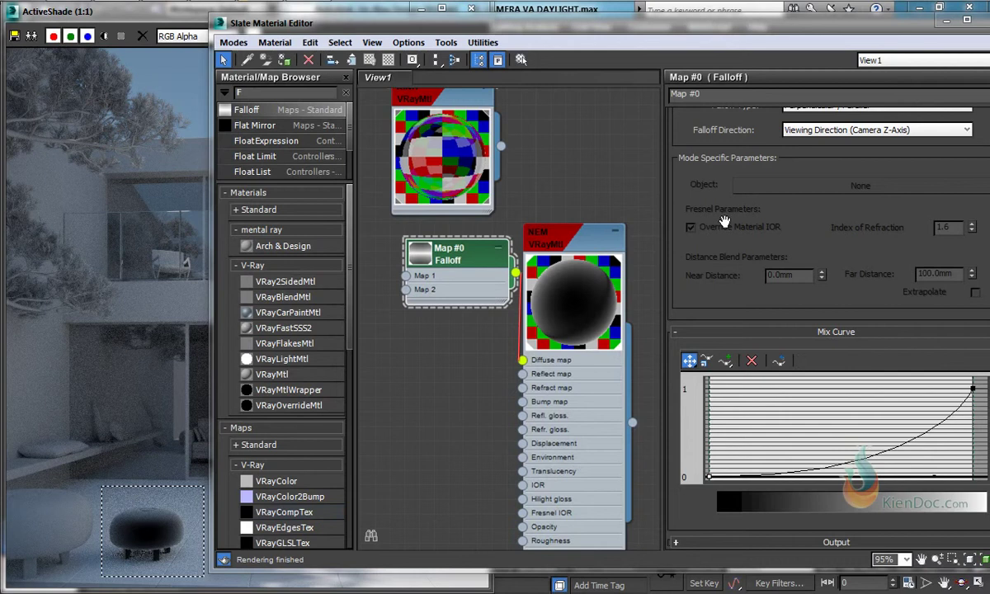
{"action": "scroll", "coordinate": [679, 179], "scroll_direction": "up", "scroll_amount": 4}
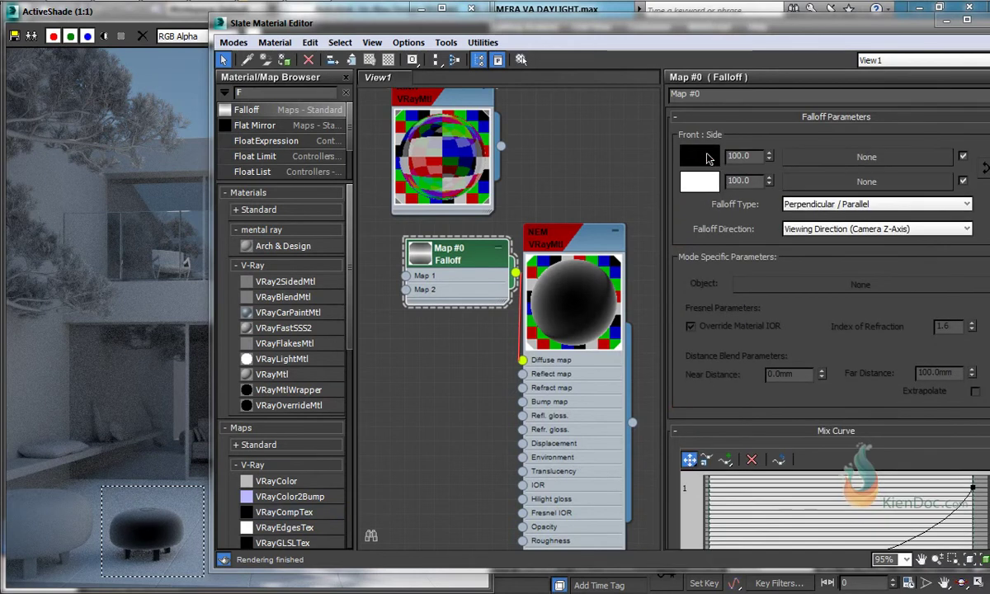
{"action": "left_click", "coordinate": [707, 157]}
{"action": "left_click_drag", "start_coordinate": [419, 169], "coordinate": [458, 111]}
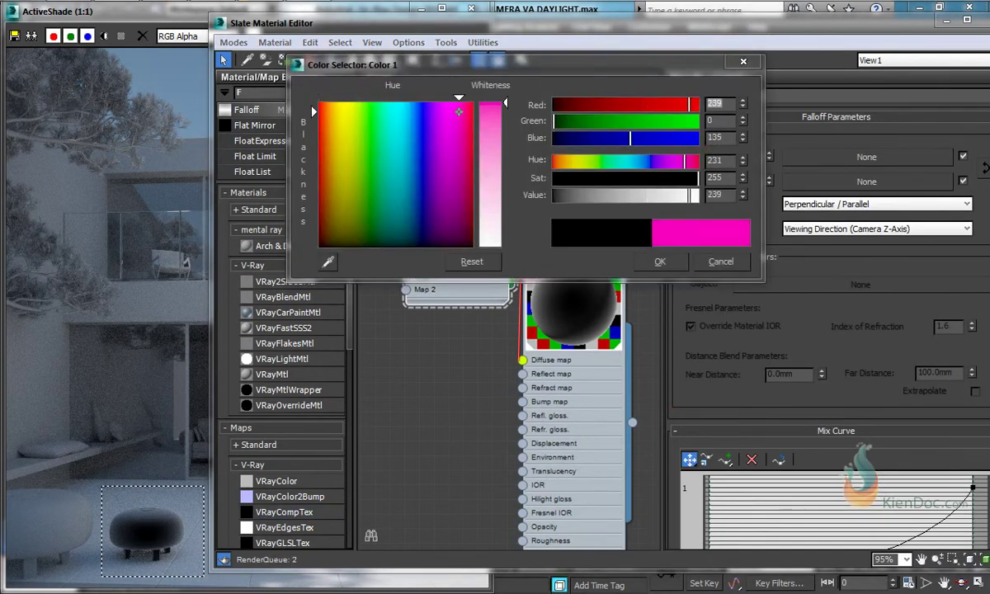
{"action": "left_click", "coordinate": [606, 197]}
{"action": "left_click", "coordinate": [561, 197]}
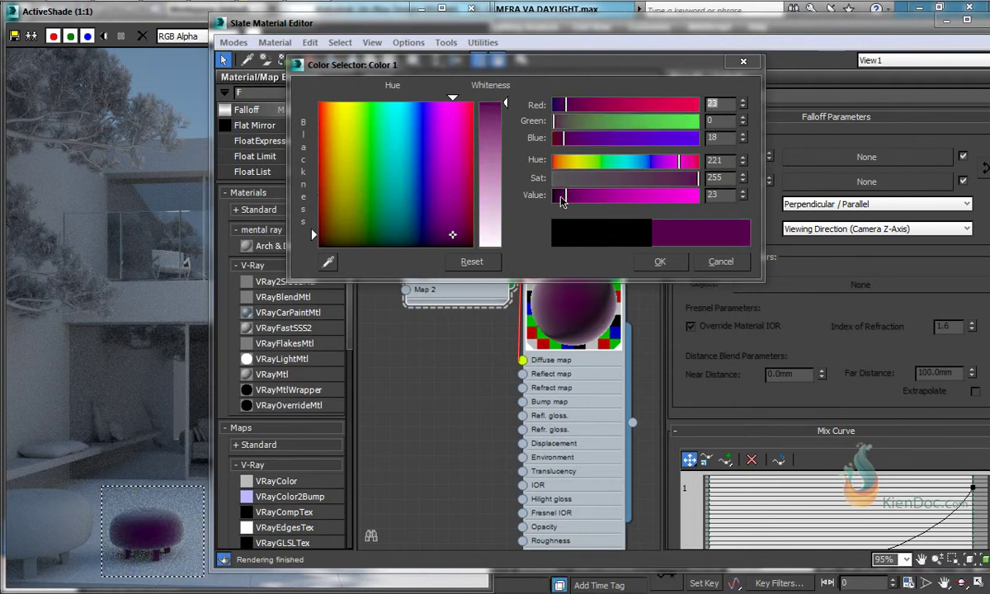
{"action": "left_click", "coordinate": [720, 261]}
Collapse the NEM node, close the material editor, and redraw the ActiveShade region around the ground-floor glass doors
{"action": "left_click", "coordinate": [614, 231]}
{"action": "left_click_drag", "start_coordinate": [846, 22], "coordinate": [798, 24]}
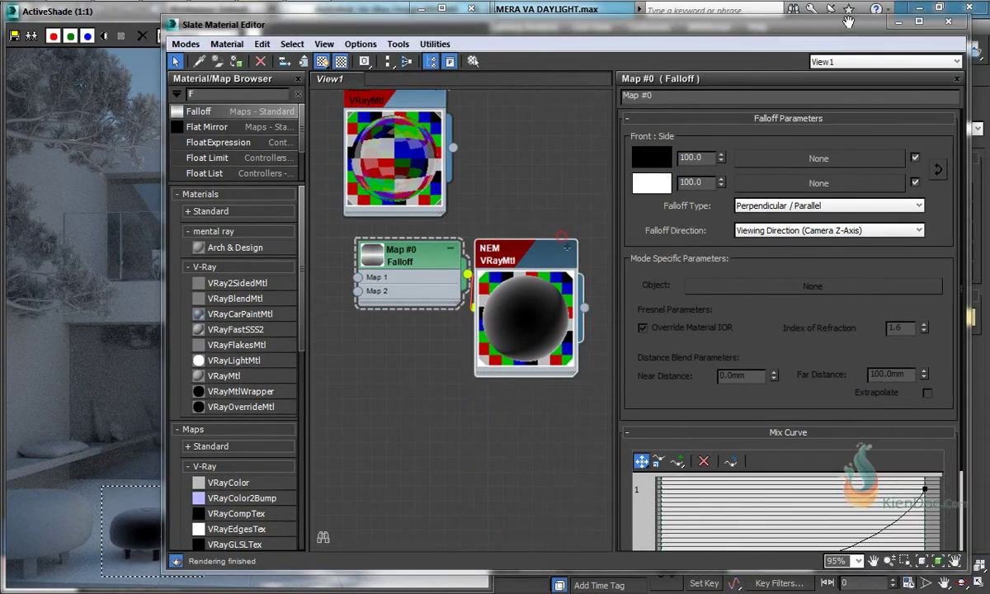
{"action": "left_click", "coordinate": [949, 21]}
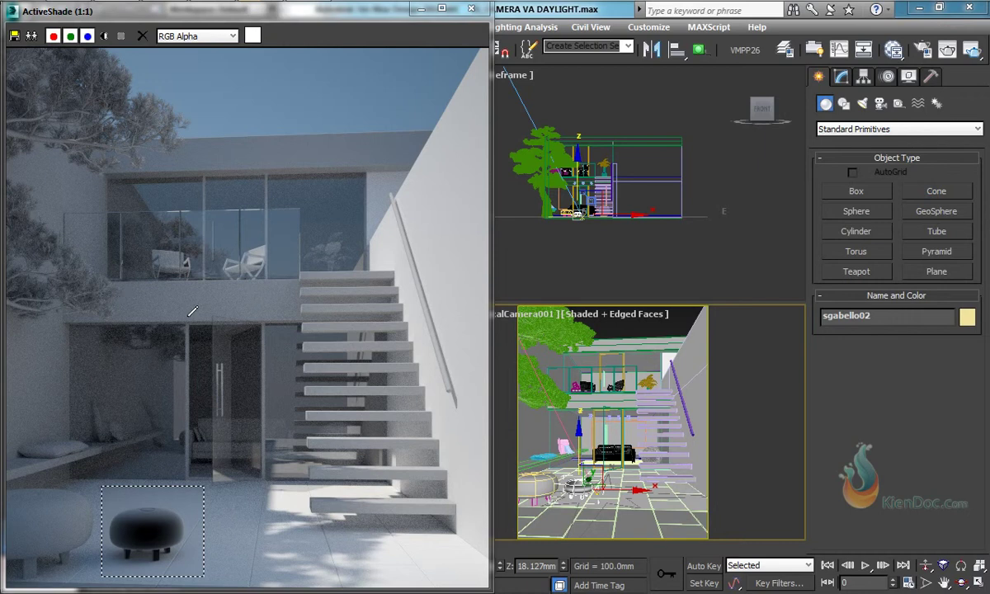
{"action": "left_click_drag", "start_coordinate": [71, 299], "coordinate": [269, 493]}
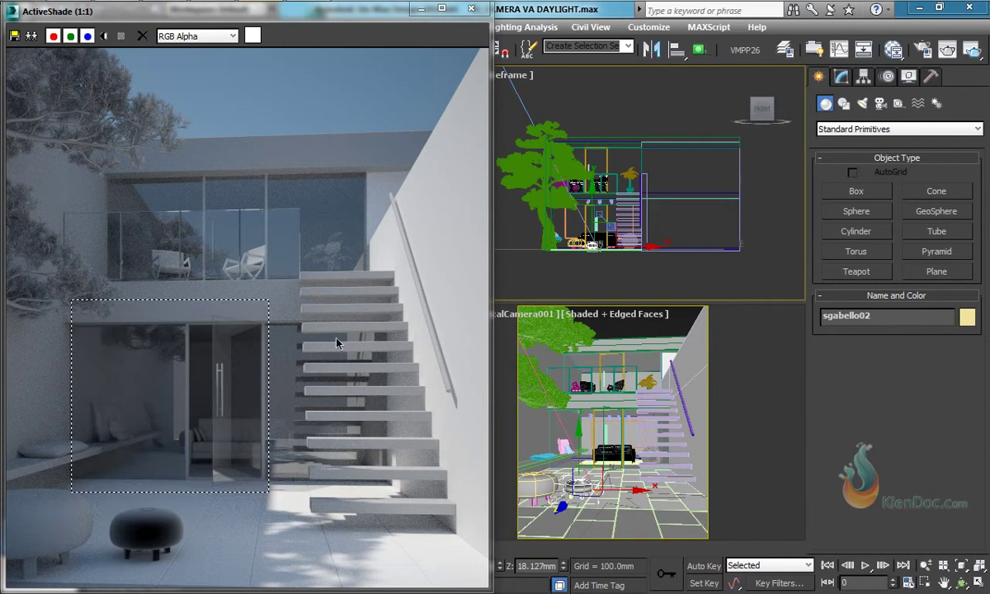
Create a targeted VRayIES light in the Left view, aimed straight down from the middle of the three ground-floor ceiling spots to the floor
{"action": "left_click", "coordinate": [862, 103]}
{"action": "left_click", "coordinate": [900, 129]}
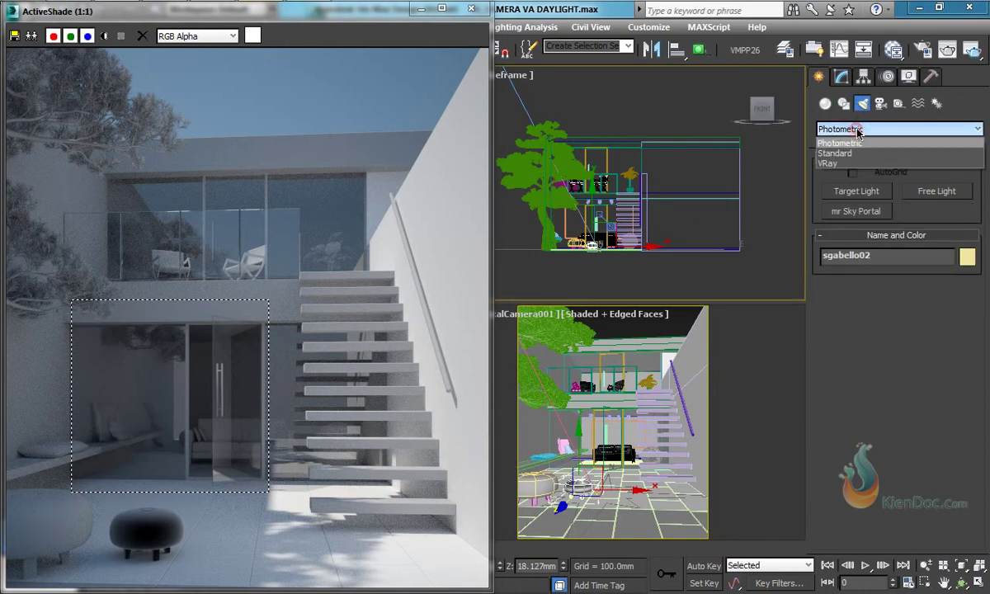
{"action": "left_click", "coordinate": [874, 156]}
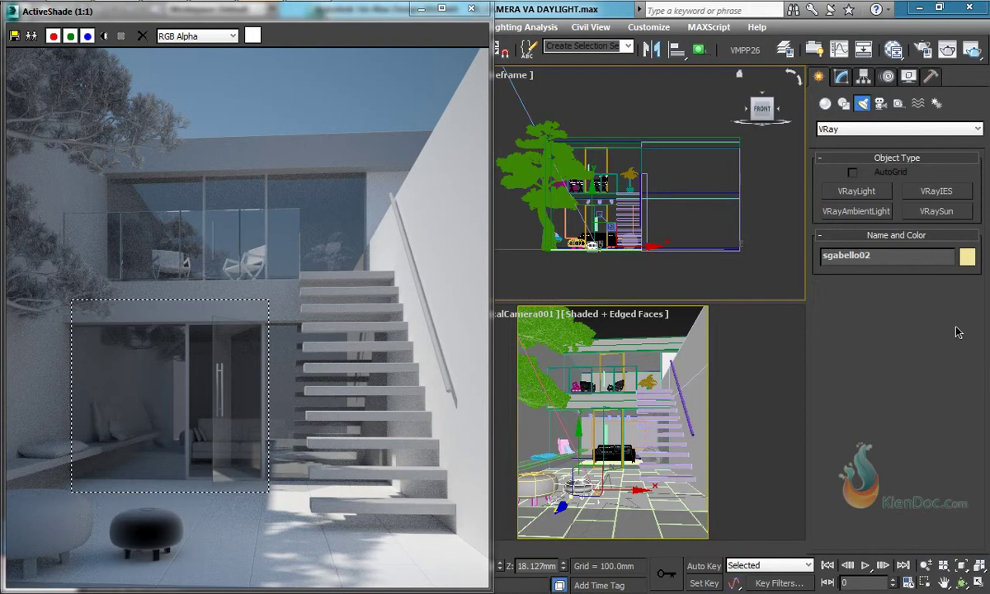
{"action": "left_click", "coordinate": [948, 193]}
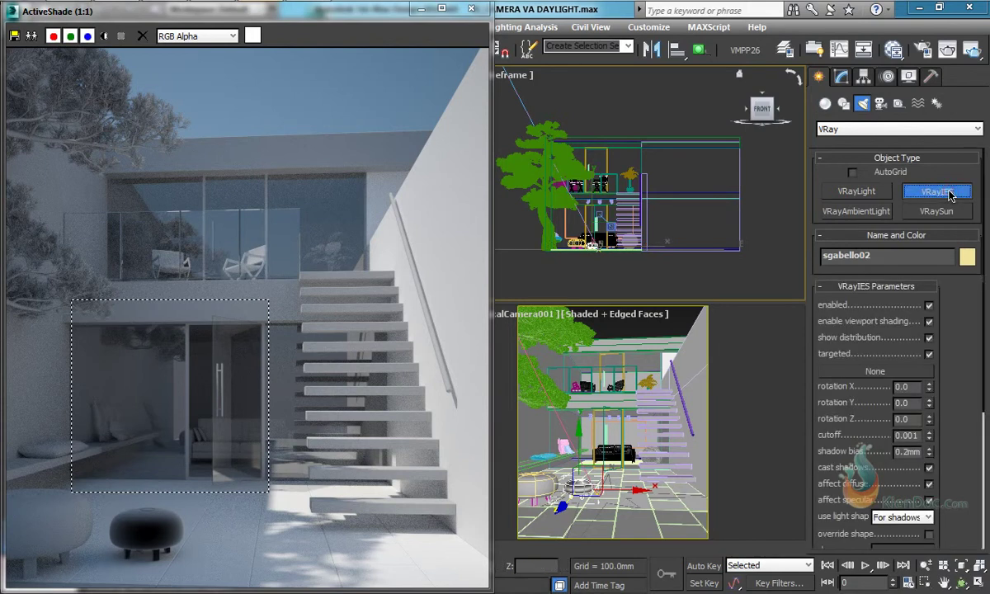
{"action": "left_click", "coordinate": [421, 9]}
{"action": "middle_click_drag", "start_coordinate": [252, 391], "coordinate": [298, 391]}
{"action": "mouse_move", "coordinate": [184, 396]}
{"action": "middle_mouse_down"}
{"action": "mouse_move", "coordinate": [182, 368]}
{"action": "mouse_move", "coordinate": [181, 377]}
{"action": "middle_mouse_up"}
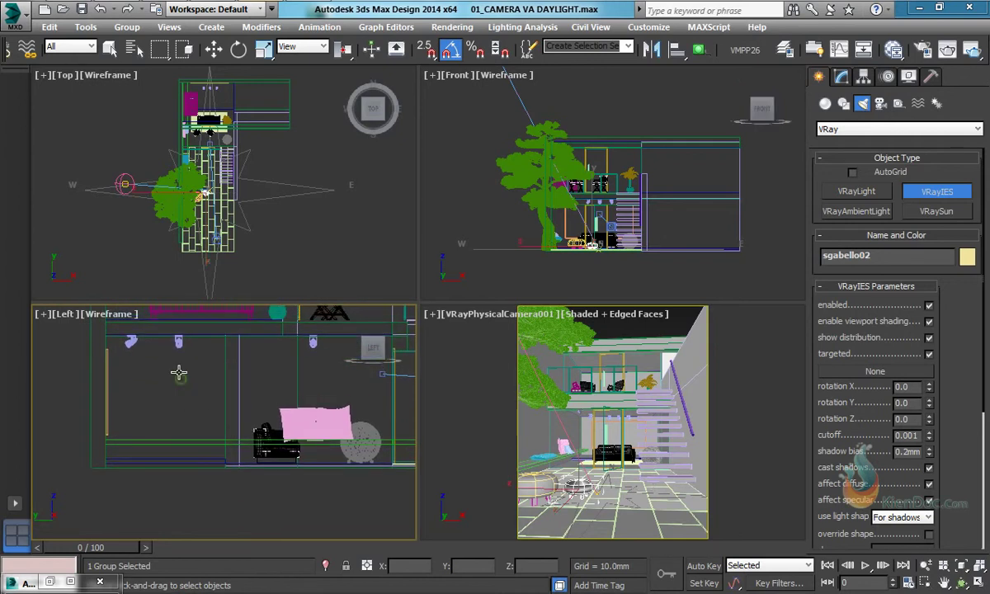
{"action": "left_click_drag", "start_coordinate": [178, 353], "coordinate": [177, 460]}
Restrict selection to Lights and move the VRayIES light together with its target onto the side-wall ceiling spot in the Top view
{"action": "middle_click_drag", "start_coordinate": [194, 142], "coordinate": [187, 164]}
{"action": "scroll", "coordinate": [208, 134], "scroll_direction": "up", "scroll_amount": 5}
{"action": "scroll", "coordinate": [190, 166], "scroll_direction": "up", "scroll_amount": 2}
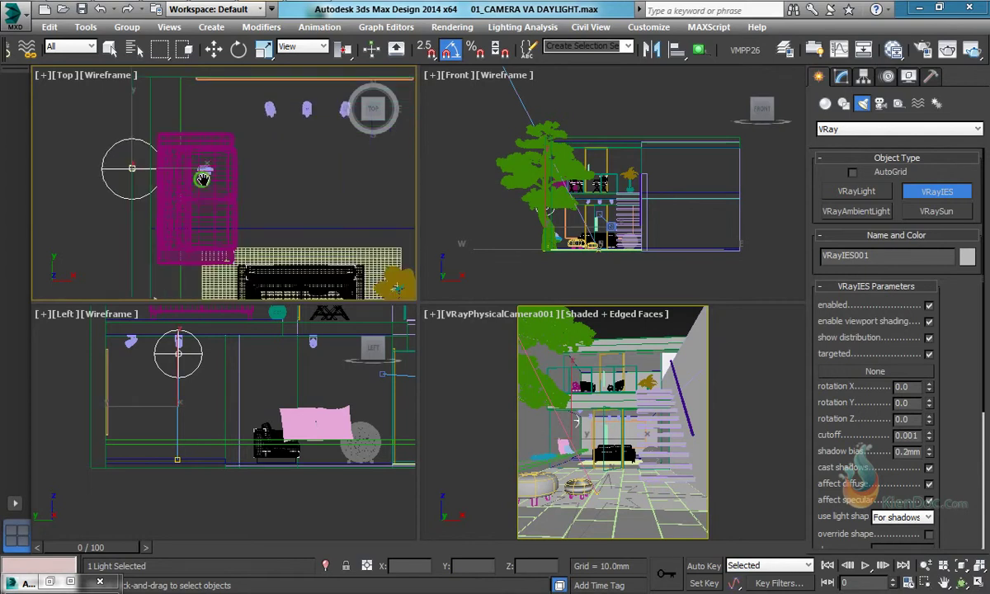
{"action": "scroll", "coordinate": [165, 141], "scroll_direction": "up", "scroll_amount": 1}
{"action": "left_click", "coordinate": [86, 51]}
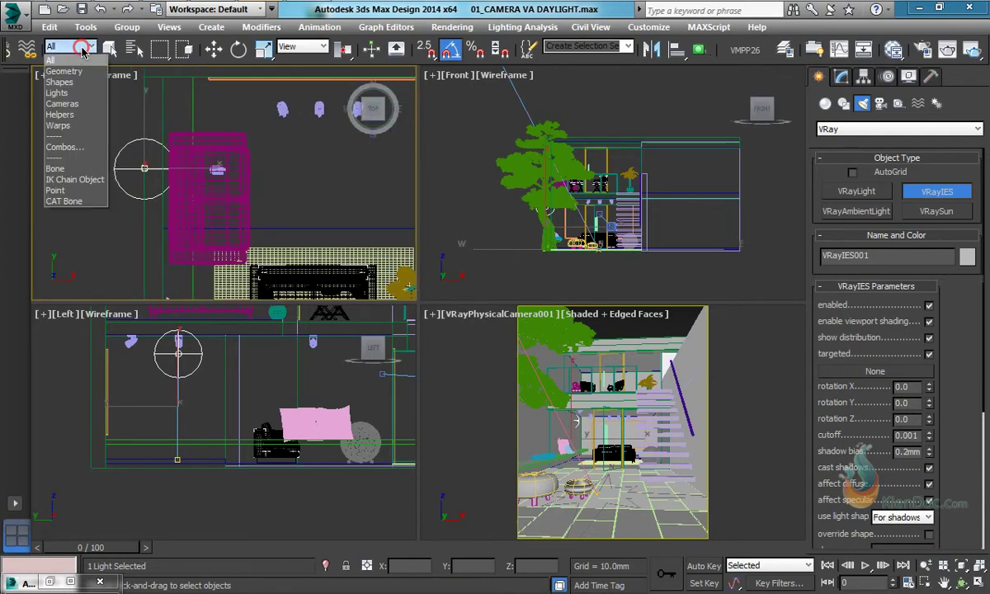
{"action": "left_click", "coordinate": [66, 88]}
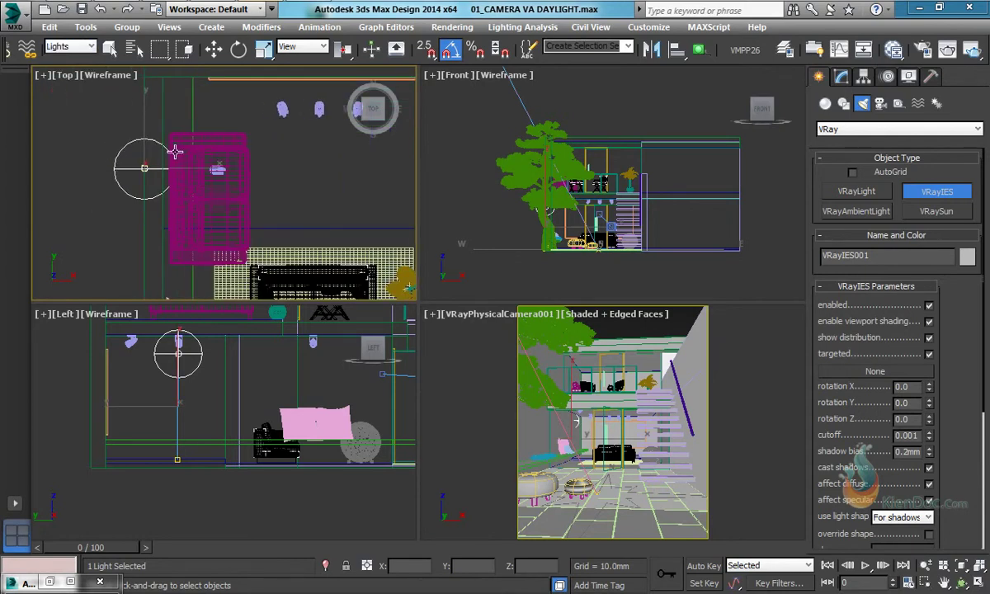
{"action": "key", "text": "w"}
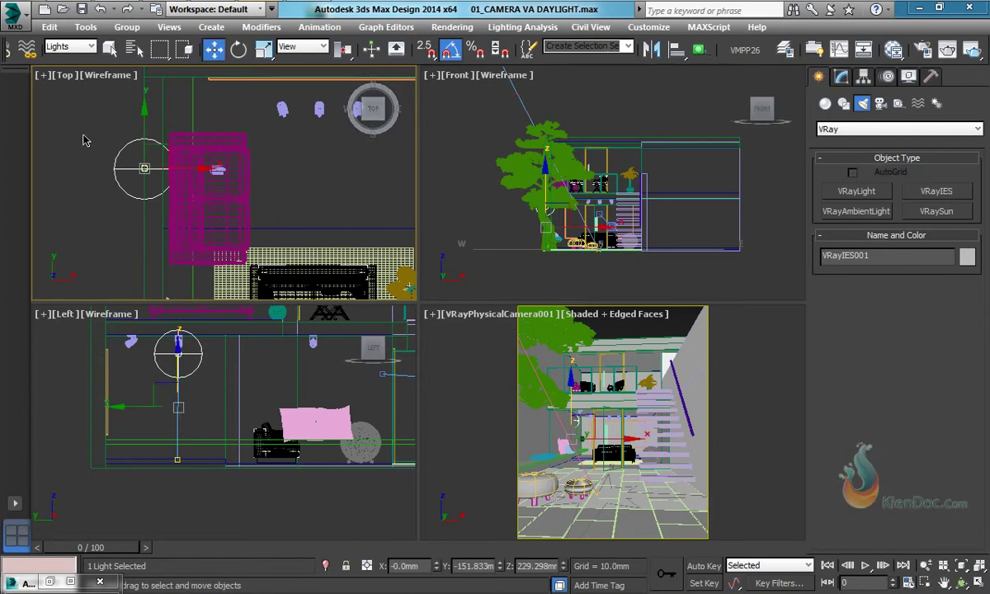
{"action": "mouse_move", "coordinate": [91, 121]}
{"action": "left_mouse_down"}
{"action": "mouse_move", "coordinate": [157, 190]}
{"action": "mouse_move", "coordinate": [218, 173]}
{"action": "mouse_move", "coordinate": [262, 179]}
{"action": "left_mouse_up"}
{"action": "left_click", "coordinate": [194, 171]}
{"action": "scroll", "coordinate": [248, 175], "scroll_direction": "up", "scroll_amount": 3}
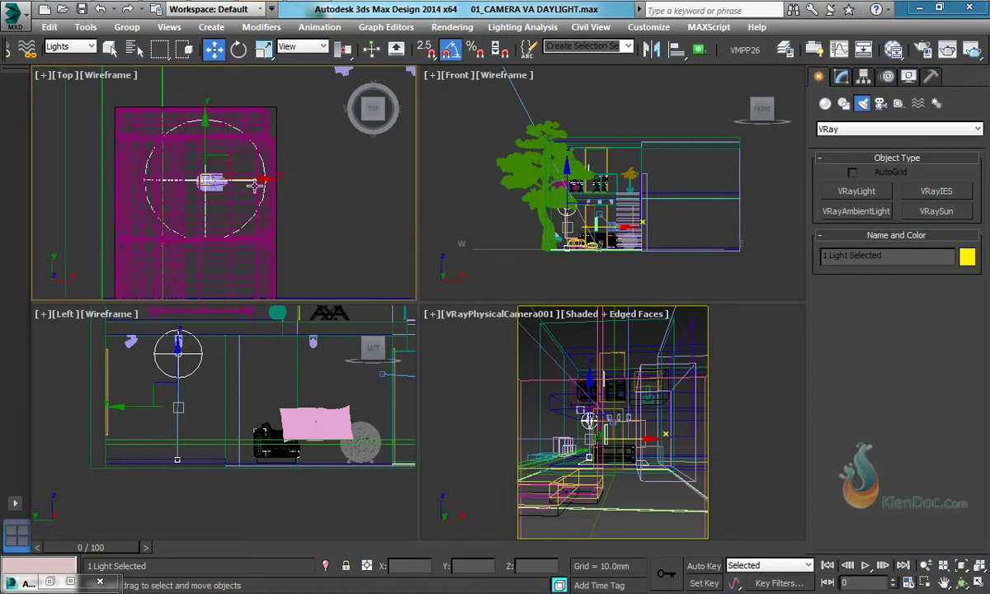
{"action": "left_click", "coordinate": [314, 179]}
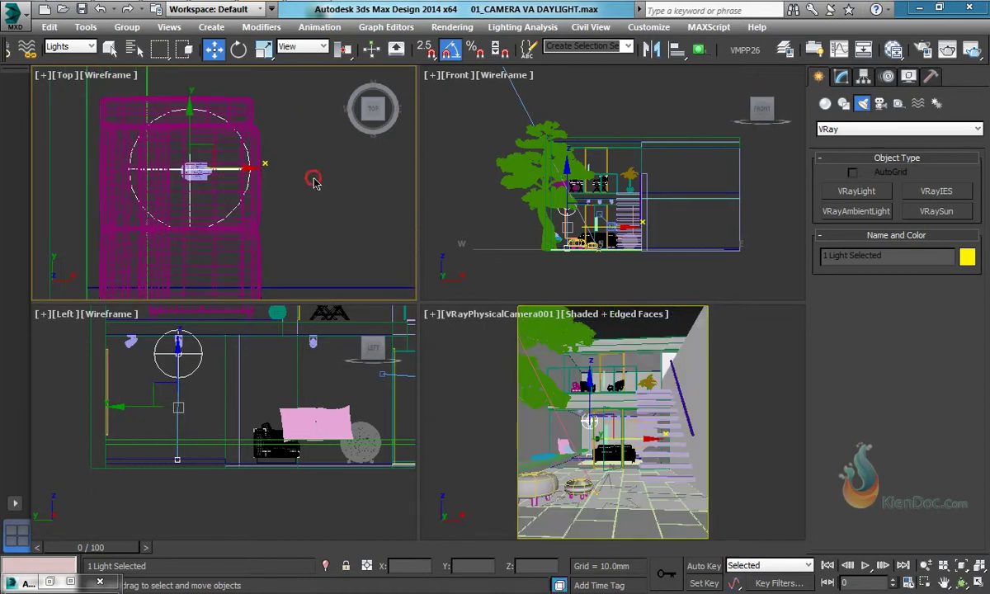
Offset the VRayIES light and its target horizontally in the Top view so the beam slants toward the side wall
{"action": "left_click", "coordinate": [184, 149]}
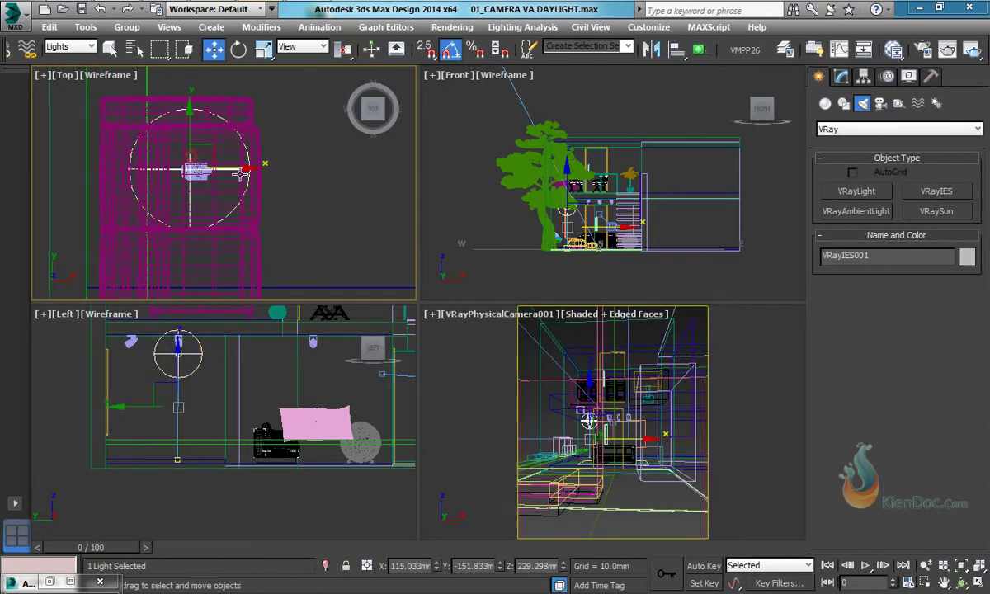
{"action": "left_click_drag", "start_coordinate": [250, 170], "coordinate": [207, 171]}
{"action": "left_click", "coordinate": [224, 172]}
{"action": "scroll", "coordinate": [189, 165], "scroll_direction": "down", "scroll_amount": 4}
Clone the VRayIES light and its target as one instance beneath the other side-wall ceiling spot in the Left view
{"action": "left_click", "coordinate": [140, 148]}
{"action": "left_click_drag", "start_coordinate": [140, 149], "coordinate": [234, 191]}
{"action": "middle_click_drag", "start_coordinate": [217, 184], "coordinate": [207, 157]}
{"action": "scroll", "coordinate": [206, 156], "scroll_direction": "down", "scroll_amount": 2}
{"action": "middle_click_drag", "start_coordinate": [222, 409], "coordinate": [212, 433]}
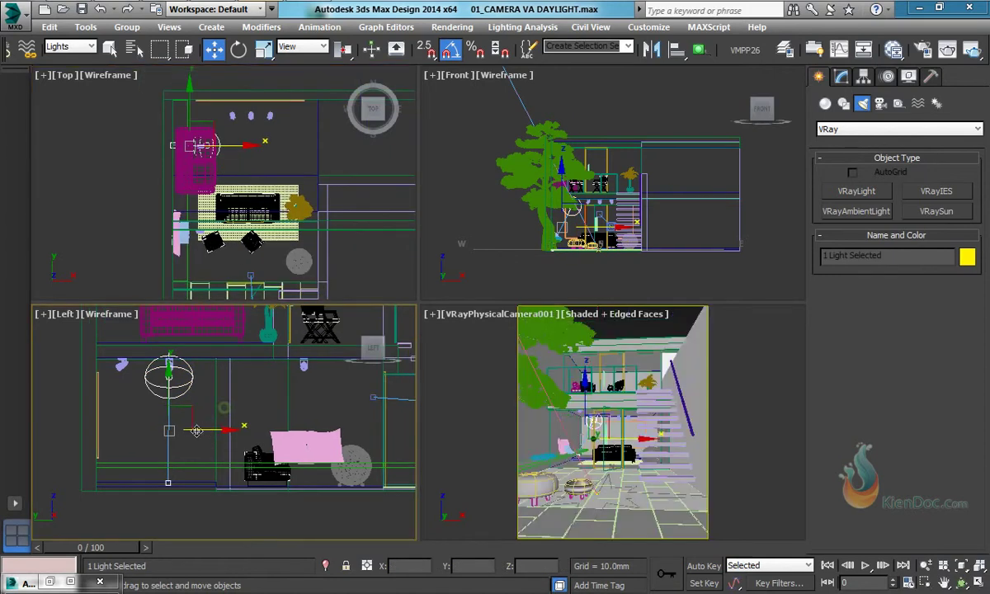
{"action": "left_click_drag", "start_coordinate": [215, 431], "coordinate": [361, 426], "text": "shift"}
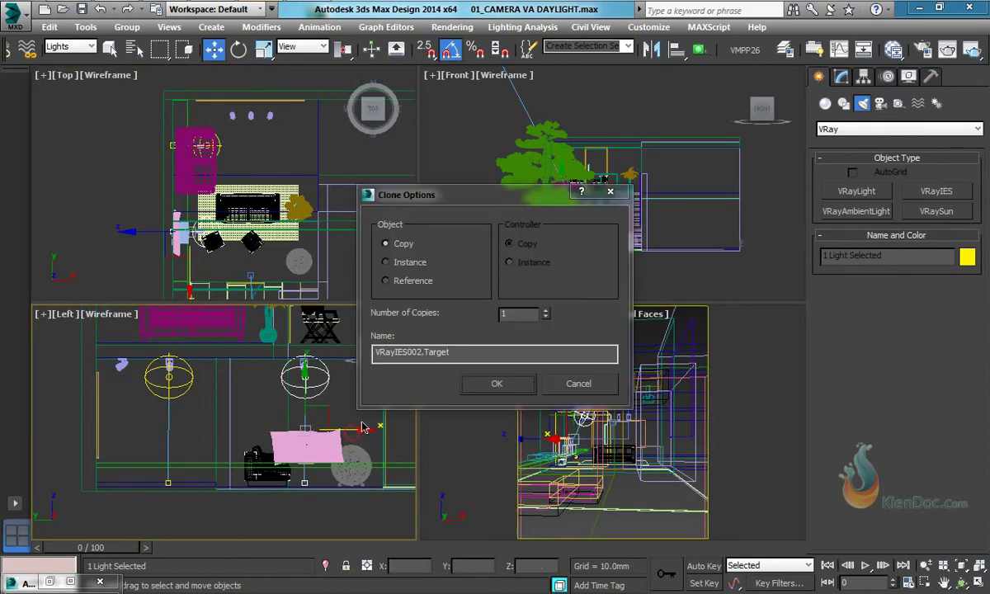
{"action": "left_click", "coordinate": [399, 266]}
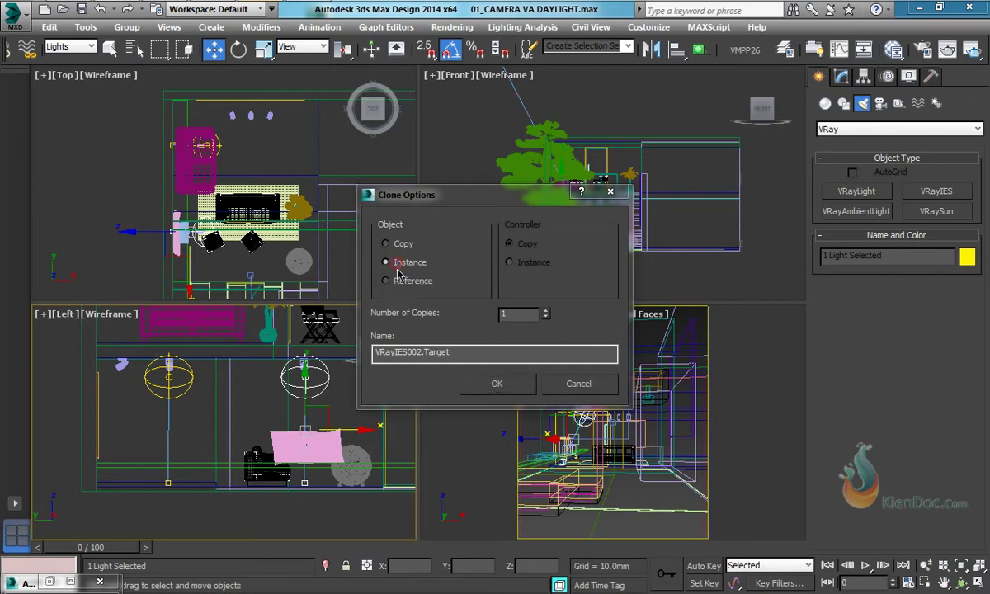
{"action": "left_click", "coordinate": [497, 385]}
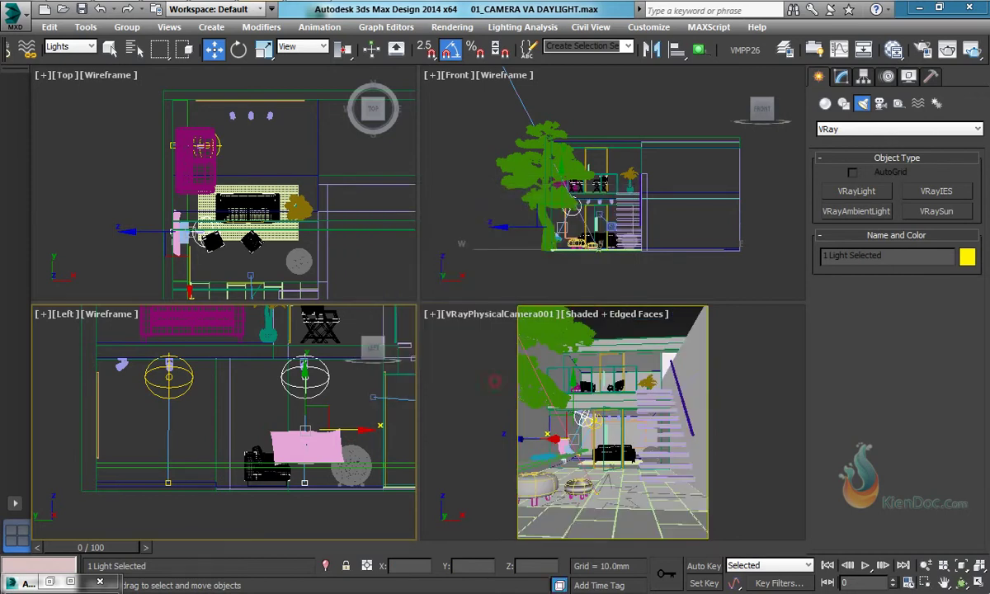
Select the cloned VRayIES light alone, show its parameters, and bring the ActiveShade render back into view
{"action": "left_click", "coordinate": [50, 583]}
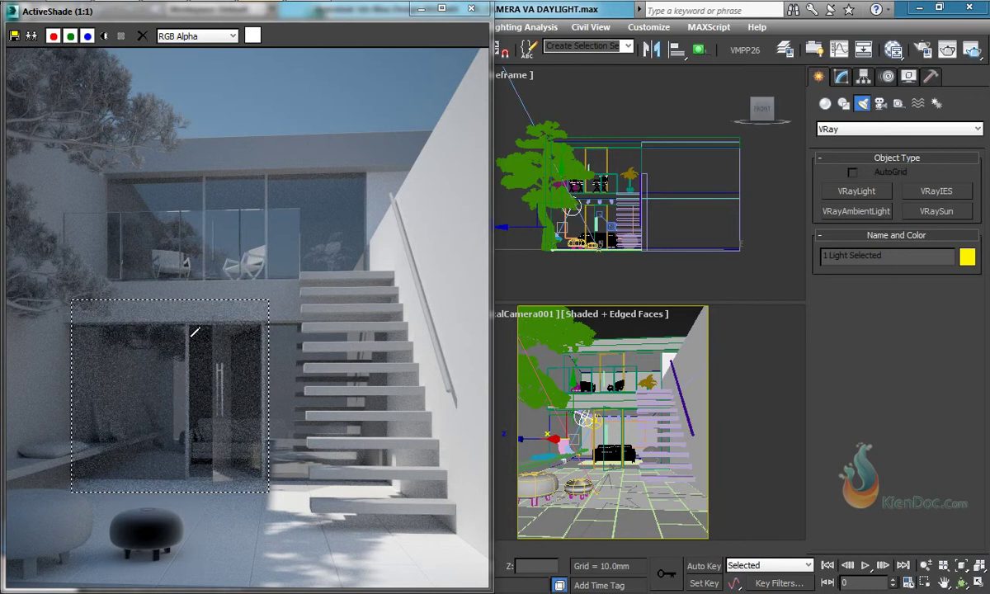
{"action": "left_click", "coordinate": [840, 76]}
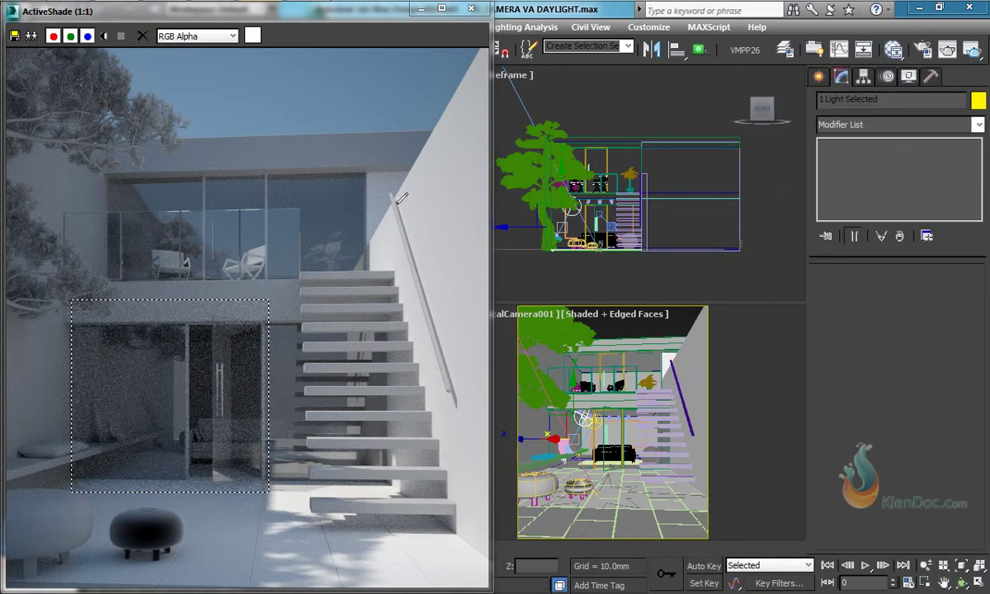
{"action": "left_click", "coordinate": [421, 8]}
{"action": "left_click", "coordinate": [317, 379]}
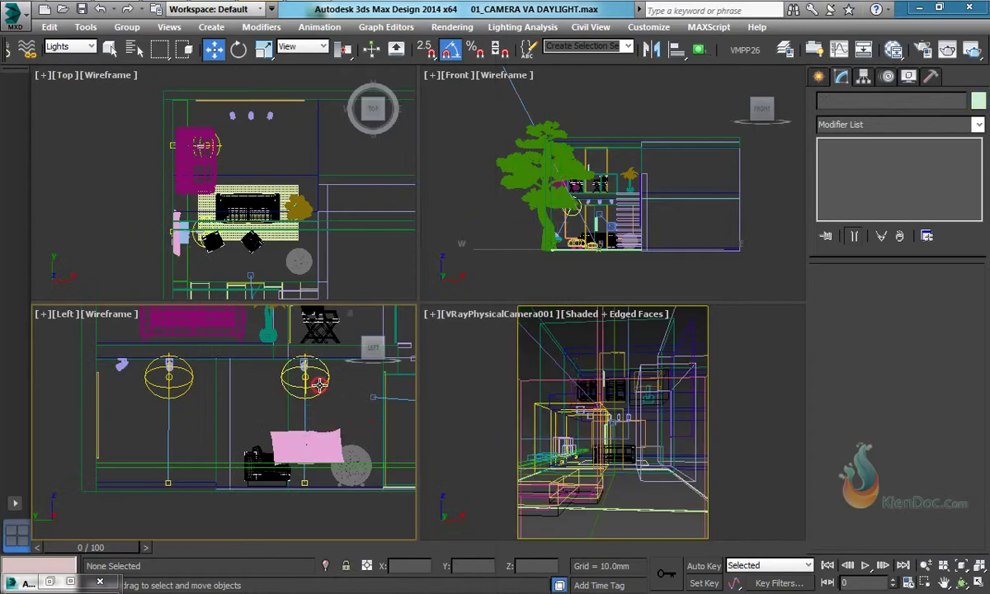
{"action": "left_click", "coordinate": [49, 582]}
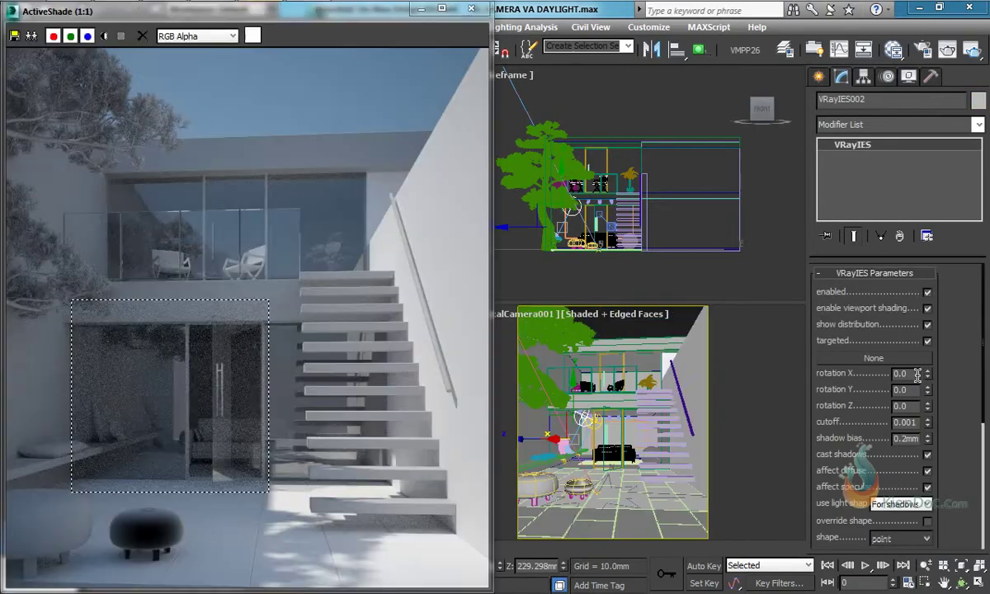
Load the IES profile 29.IES from the 00_VAT LIEU folder into the instanced VRayIES light
{"action": "left_click_drag", "start_coordinate": [853, 422], "coordinate": [856, 393]}
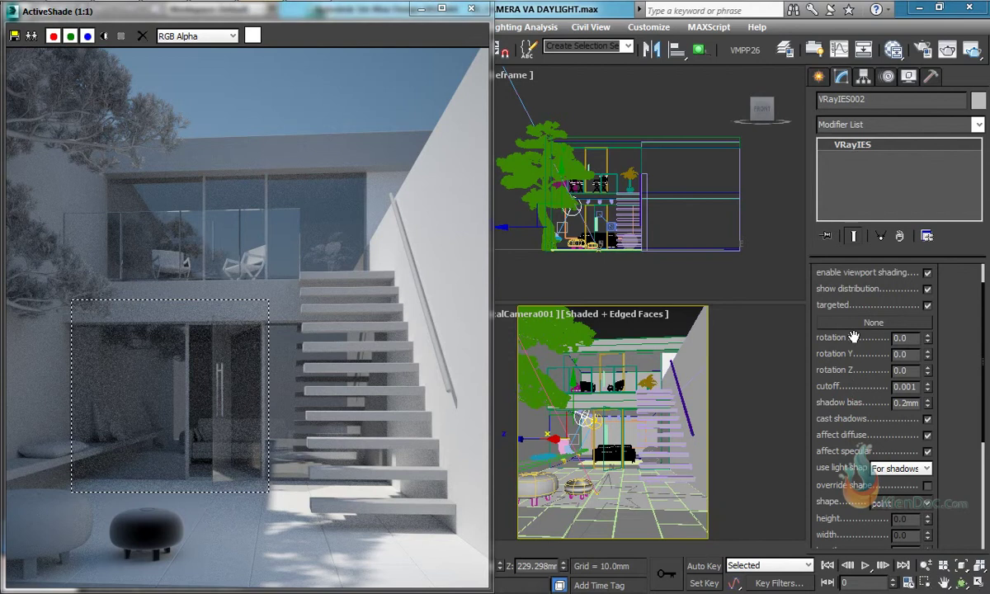
{"action": "left_click", "coordinate": [874, 324]}
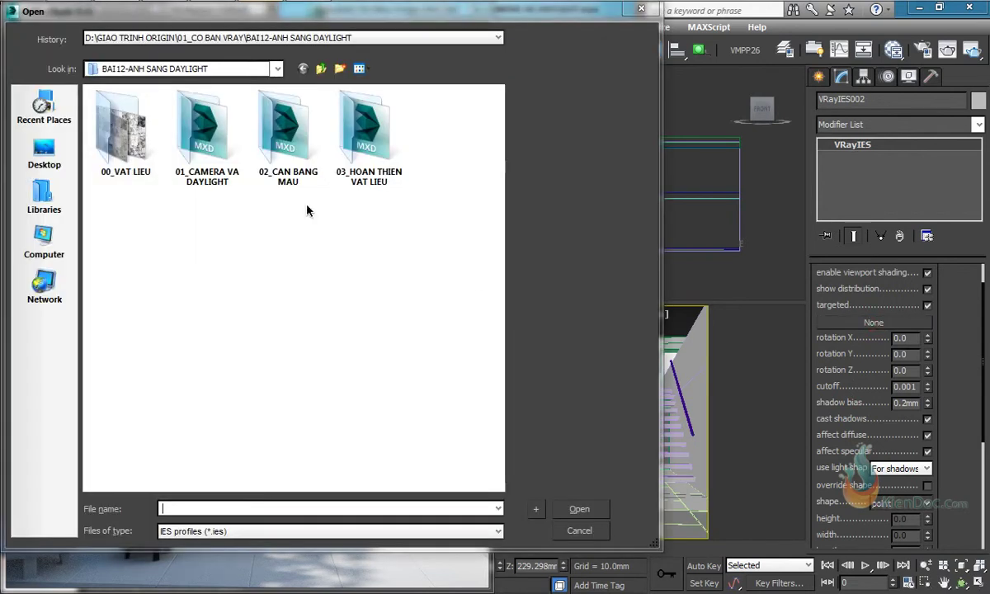
{"action": "double_click", "coordinate": [140, 175]}
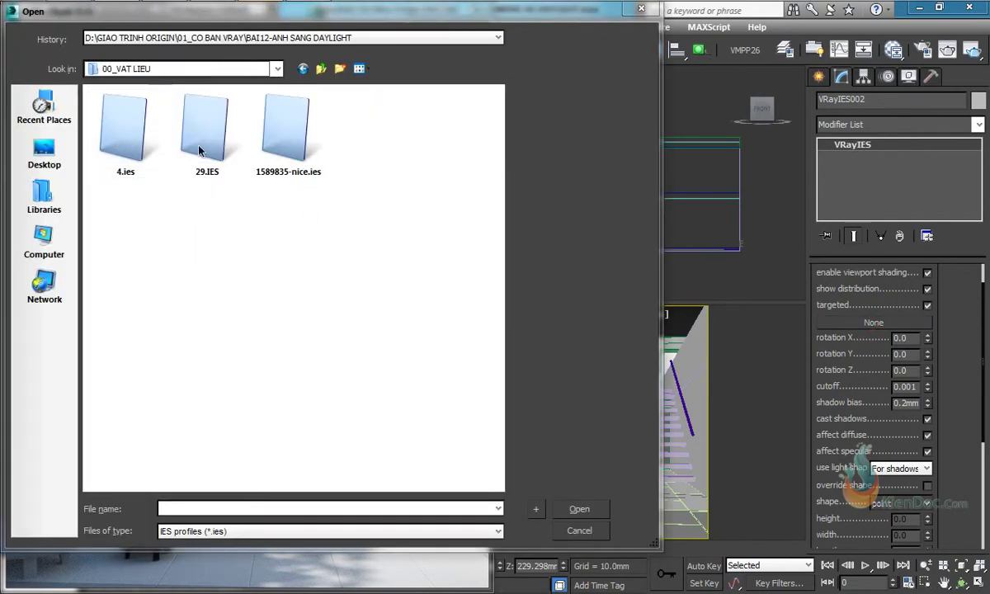
{"action": "left_click", "coordinate": [198, 132]}
{"action": "left_click", "coordinate": [577, 511]}
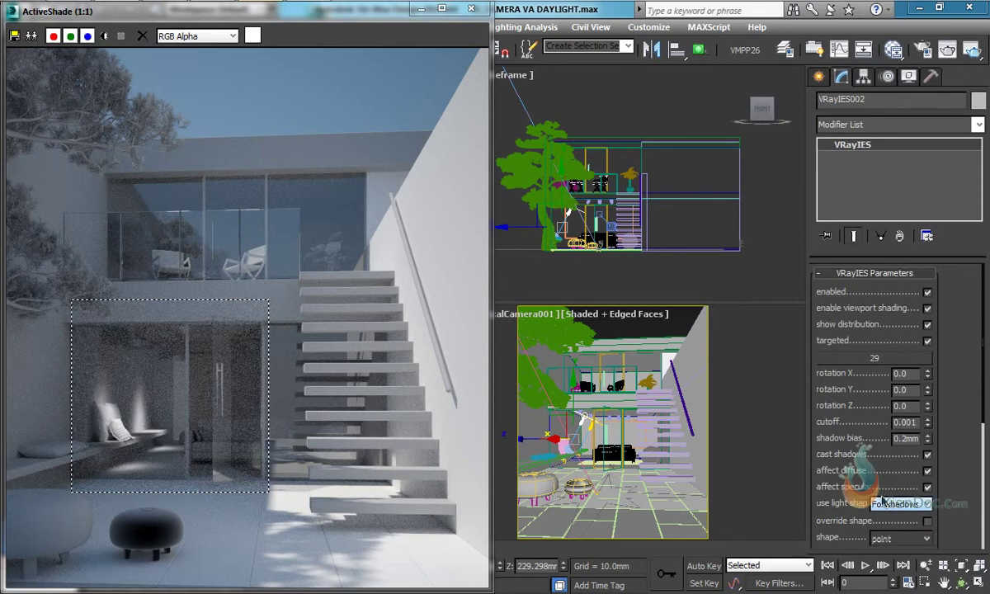
{"action": "left_click_drag", "start_coordinate": [840, 405], "coordinate": [842, 305]}
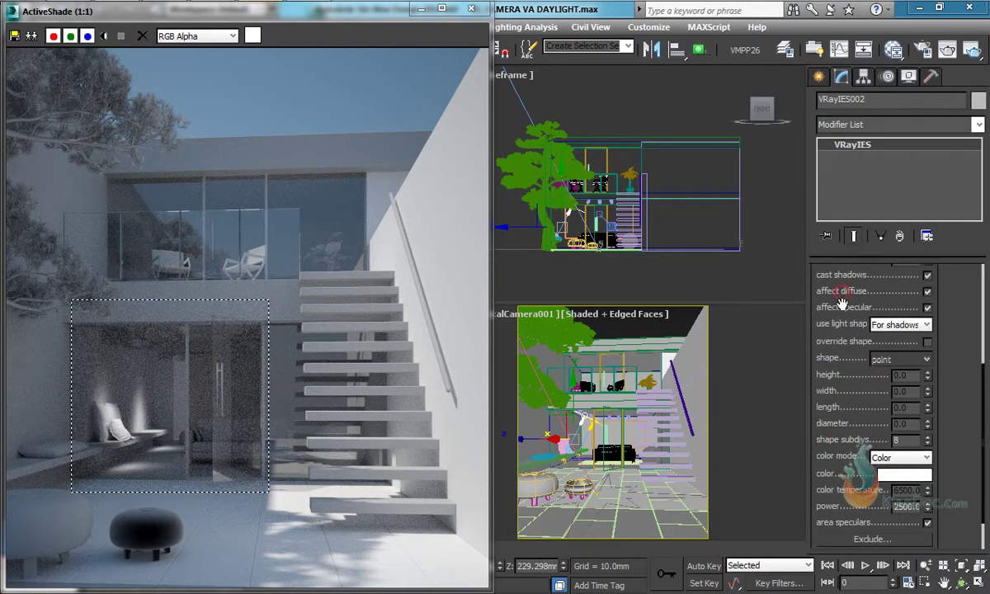
{"action": "left_click", "coordinate": [905, 476]}
{"action": "left_click", "coordinate": [334, 126]}
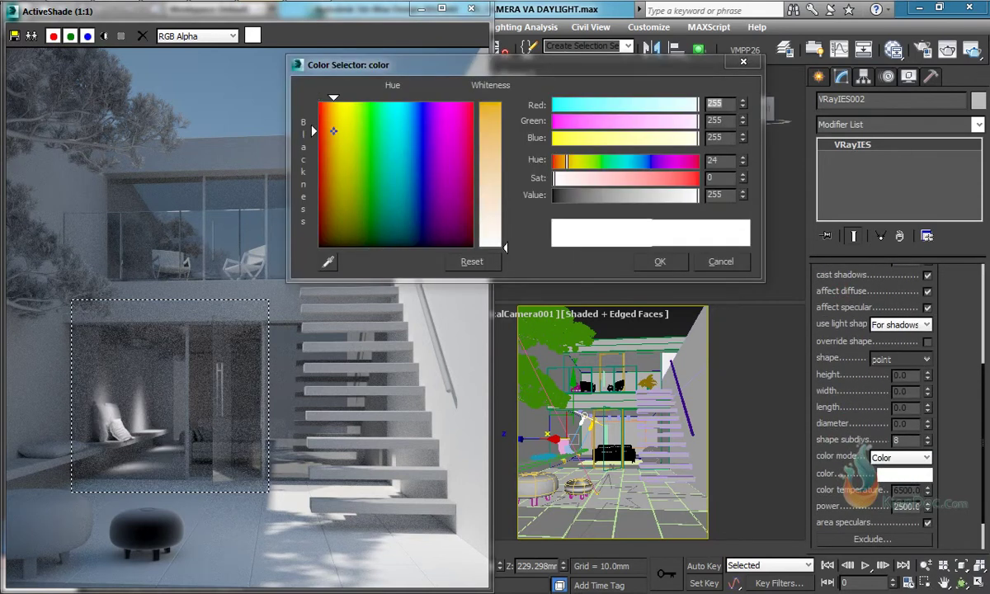
{"action": "left_click_drag", "start_coordinate": [505, 247], "coordinate": [499, 200]}
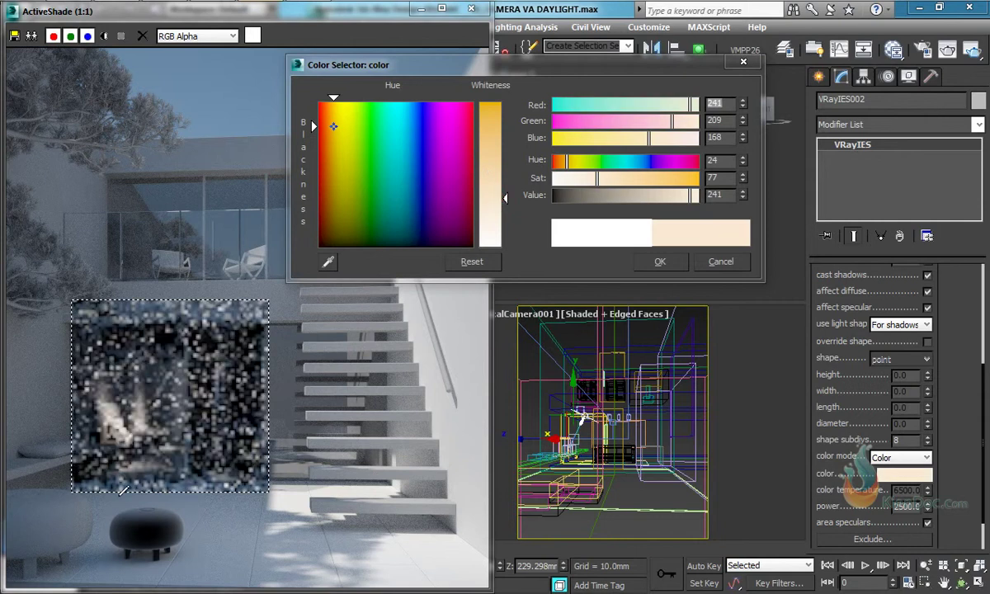
{"action": "left_click", "coordinate": [451, 121]}
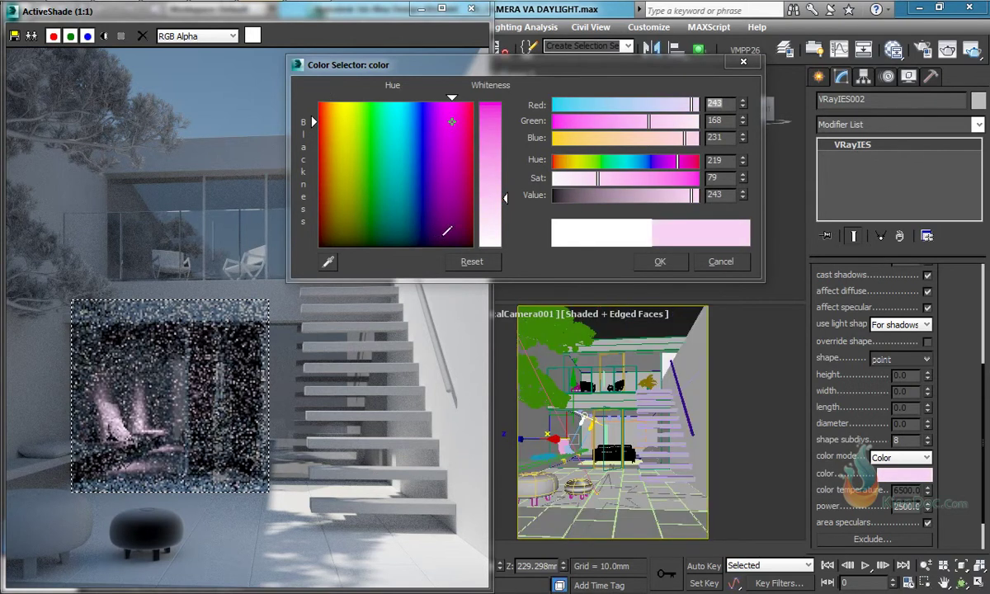
{"action": "left_click", "coordinate": [721, 261]}
Set the VRayIES light's power to 3000
{"action": "scroll", "coordinate": [913, 475], "scroll_direction": "down", "scroll_amount": 2}
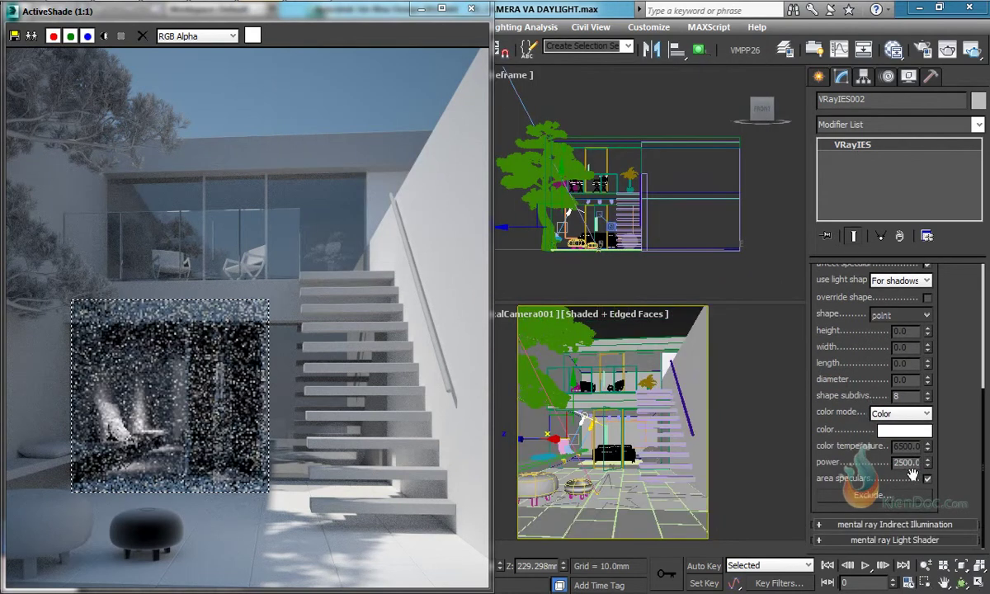
{"action": "left_click_drag", "start_coordinate": [917, 465], "coordinate": [894, 467]}
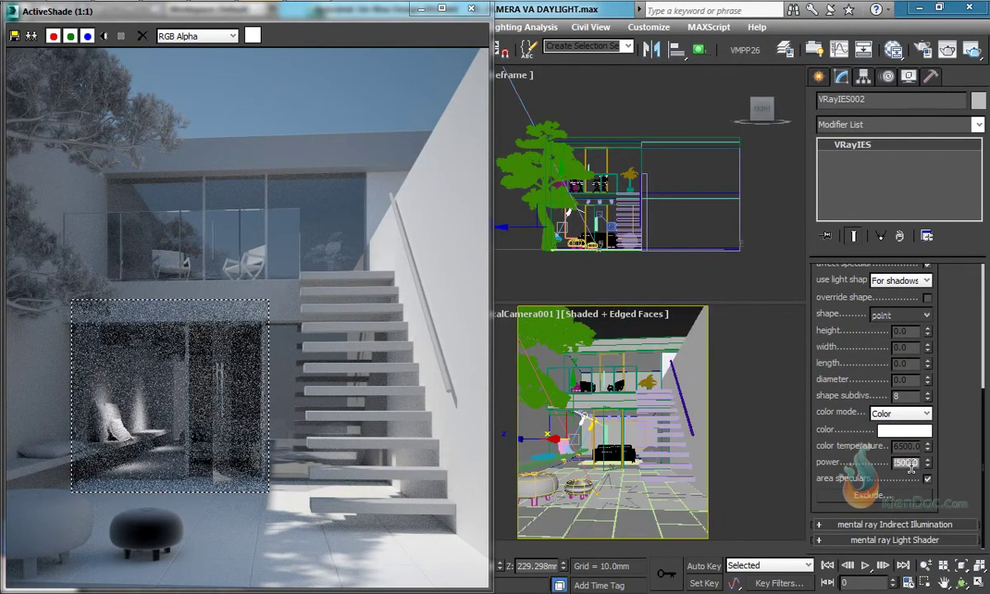
{"action": "type", "text": "3"}
{"action": "key", "text": "Return"}
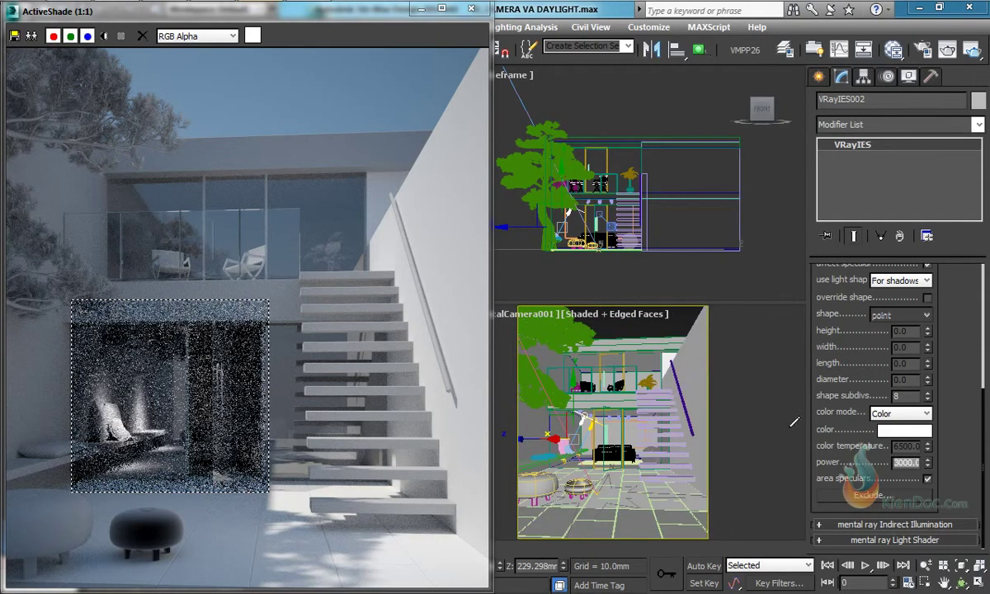
Give the VRayIES light a pale yellow colour of RGB 245, 234, 175 and minimize the ActiveShade render
{"action": "left_click", "coordinate": [905, 431]}
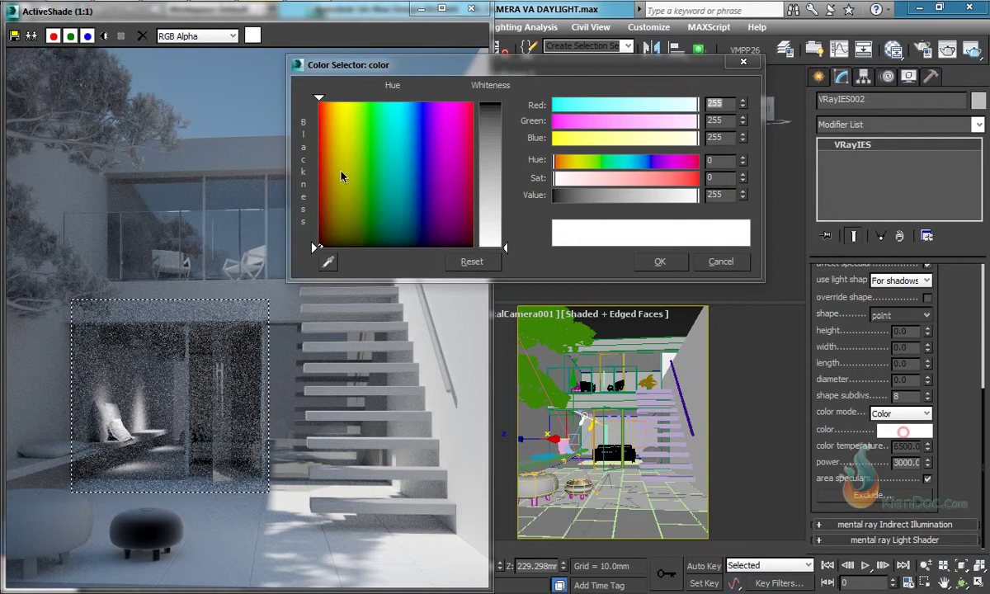
{"action": "left_click", "coordinate": [340, 121]}
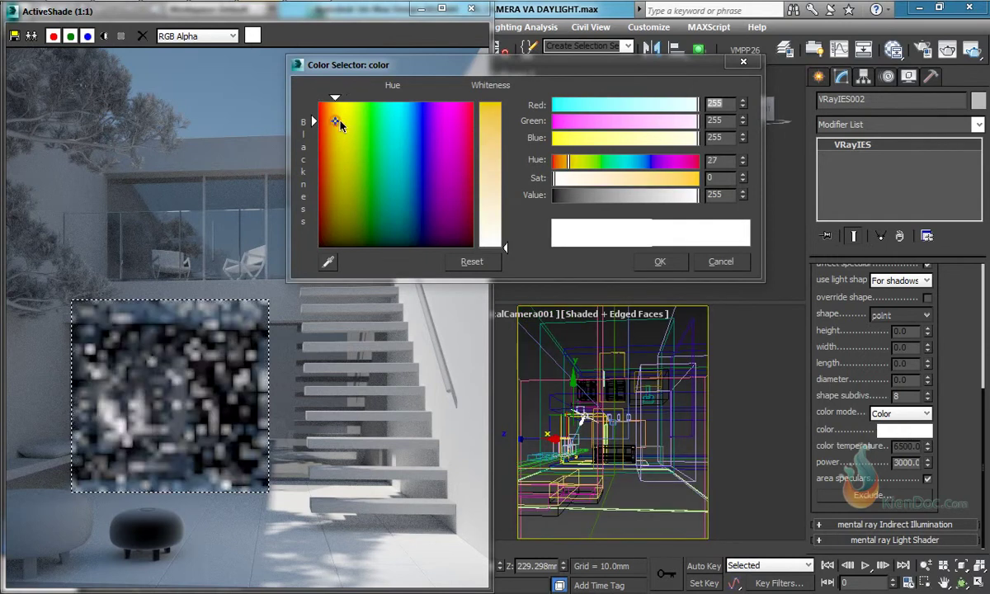
{"action": "left_click", "coordinate": [498, 206]}
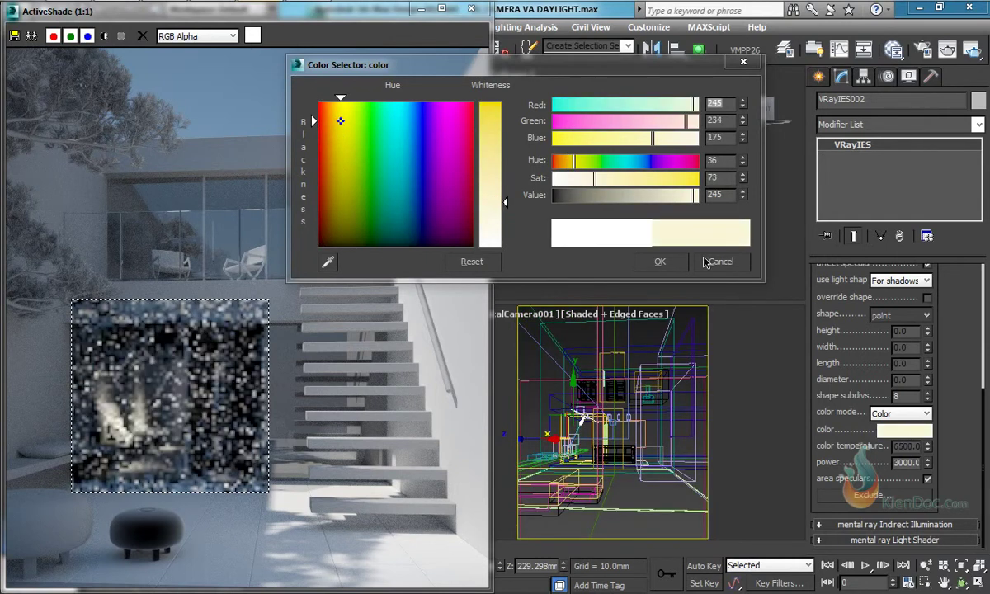
{"action": "left_click", "coordinate": [661, 262]}
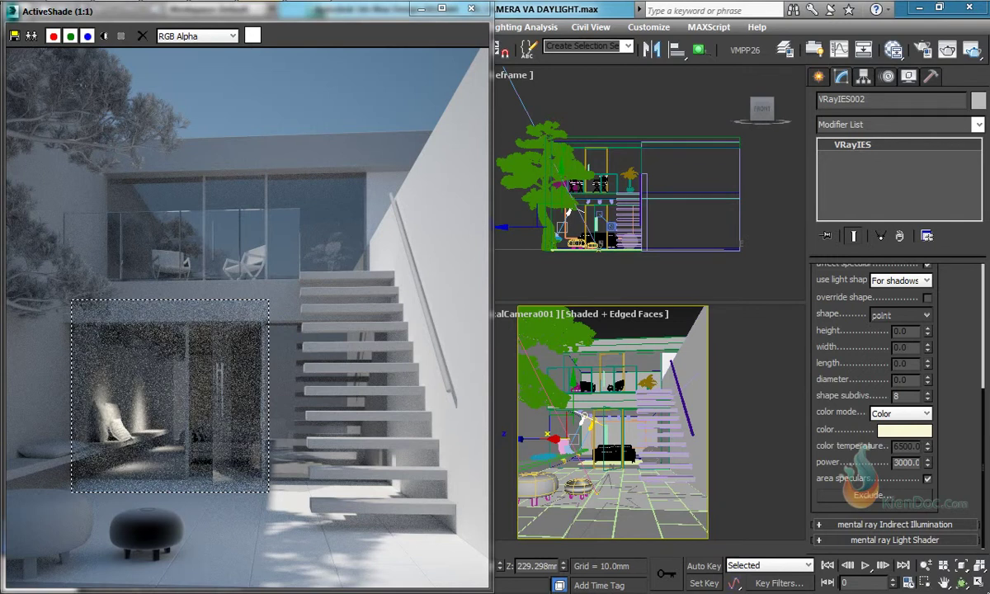
{"action": "left_click", "coordinate": [421, 9]}
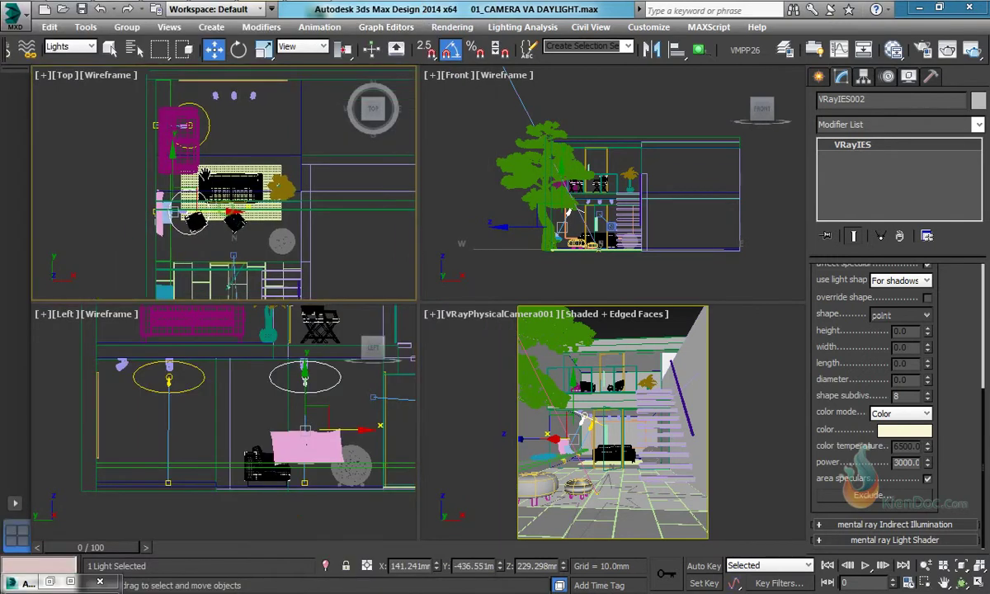
Clone the selected VRayIES light with its target as a single instance across the room, near the three lamps by the back wall
{"action": "middle_click_drag", "start_coordinate": [204, 177], "coordinate": [189, 146]}
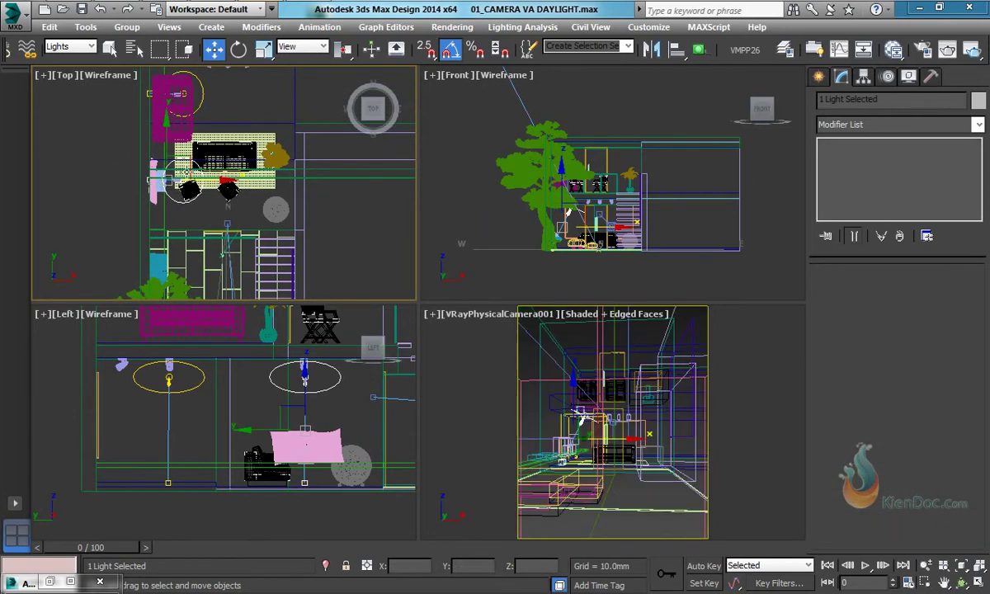
{"action": "middle_click_drag", "start_coordinate": [186, 190], "coordinate": [169, 265]}
{"action": "left_click_drag", "start_coordinate": [168, 194], "coordinate": [266, 193], "text": "shift"}
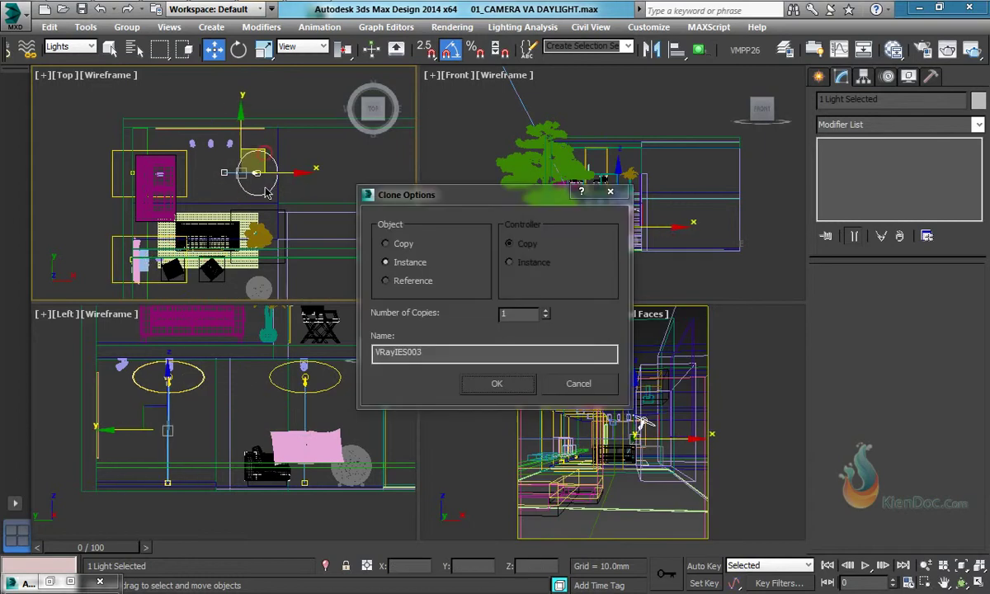
{"action": "left_click", "coordinate": [504, 388]}
{"action": "middle_click_drag", "start_coordinate": [253, 207], "coordinate": [251, 198]}
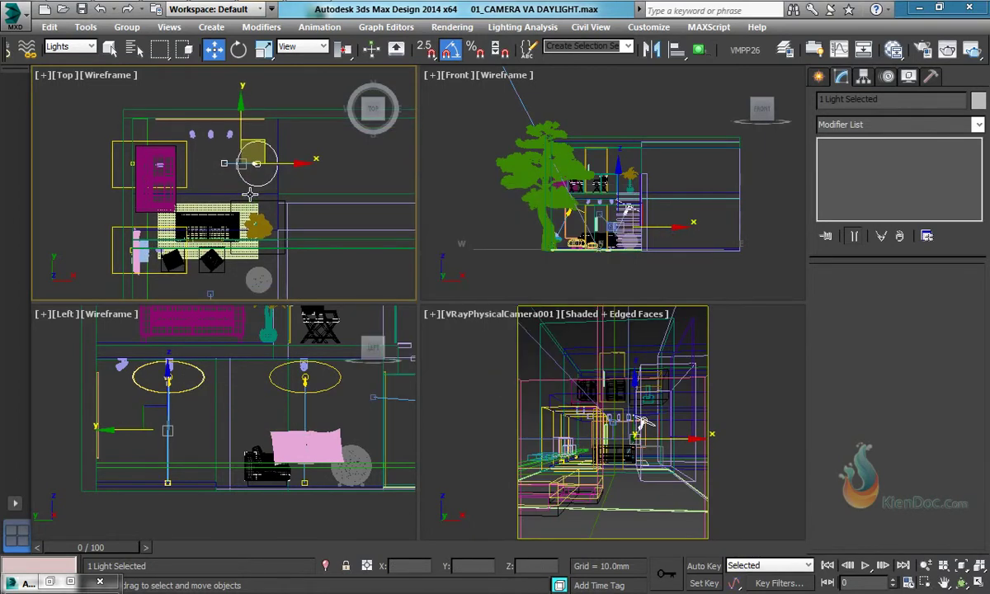
Rotate the new VRayIES instance in plan so that it aims diagonally at the back wall
{"action": "left_click", "coordinate": [240, 51]}
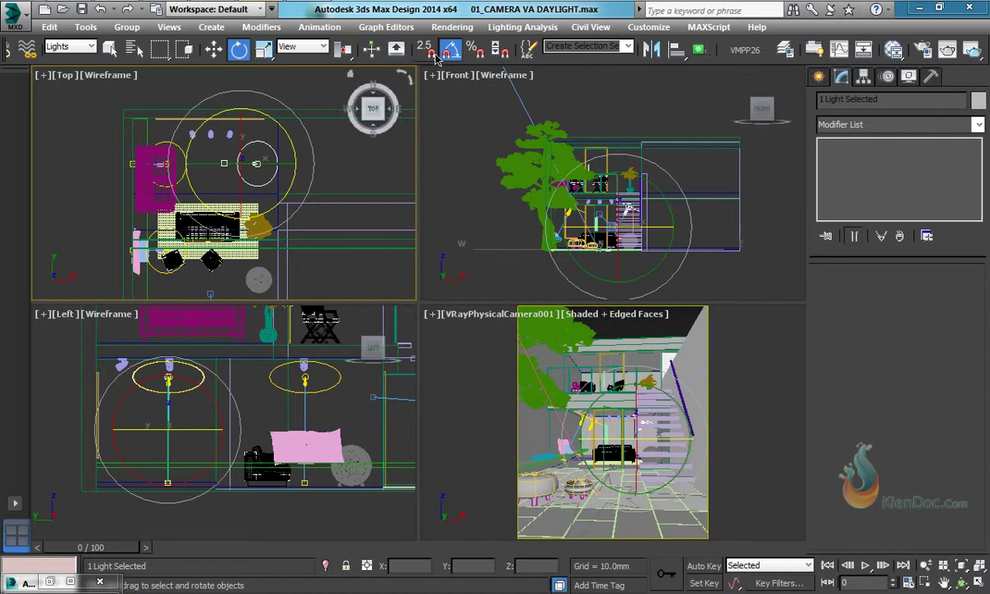
{"action": "middle_click_drag", "start_coordinate": [272, 139], "coordinate": [274, 153]}
{"action": "left_click_drag", "start_coordinate": [282, 153], "coordinate": [263, 284]}
{"action": "middle_click_drag", "start_coordinate": [242, 187], "coordinate": [226, 231]}
Place an instanced copy of the angled light beside the leftmost back-wall lamp and mirror it along X
{"action": "left_click", "coordinate": [213, 48]}
{"action": "scroll", "coordinate": [258, 198], "scroll_direction": "up", "scroll_amount": 2}
{"action": "mouse_move", "coordinate": [278, 213]}
{"action": "left_mouse_down"}
{"action": "mouse_move", "coordinate": [271, 156]}
{"action": "mouse_move", "coordinate": [269, 176]}
{"action": "mouse_move", "coordinate": [208, 176]}
{"action": "left_mouse_up"}
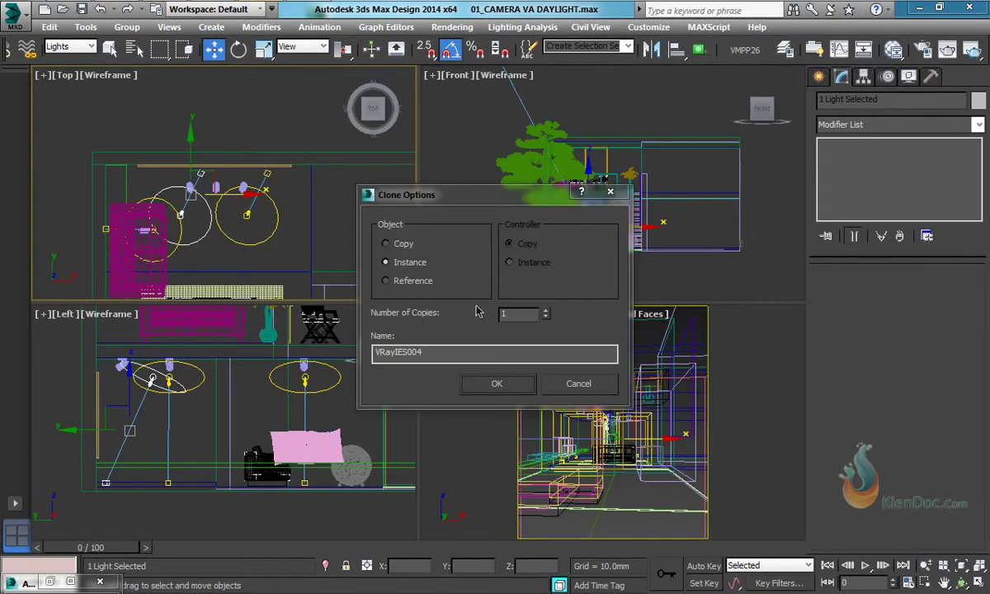
{"action": "left_click", "coordinate": [499, 384]}
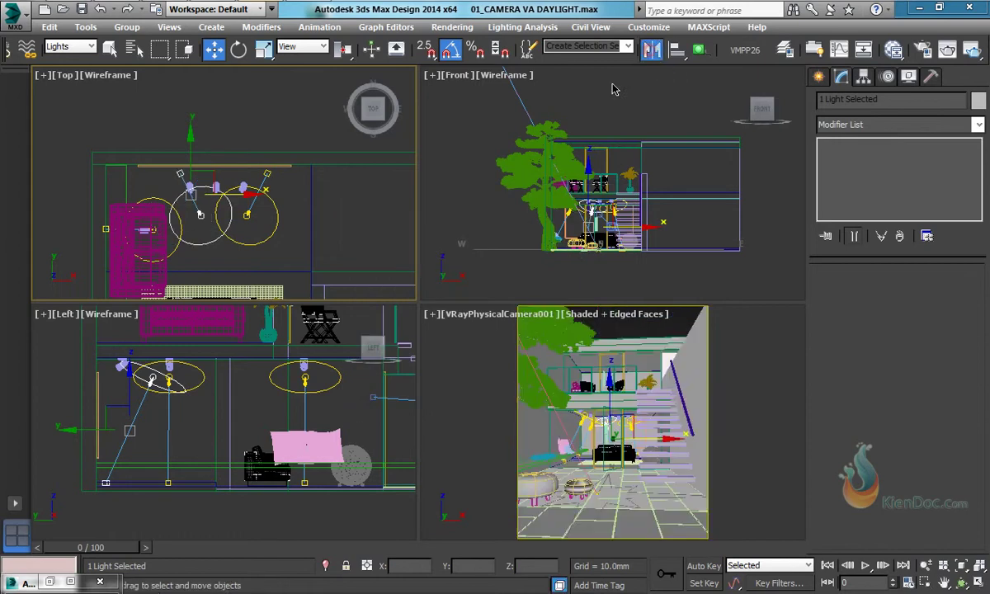
{"action": "left_click", "coordinate": [651, 47]}
{"action": "left_click", "coordinate": [441, 436]}
Add an instanced light between the two angled ones and move its target sideways until it aims straight at the back wall
{"action": "scroll", "coordinate": [295, 212], "scroll_direction": "up", "scroll_amount": 3}
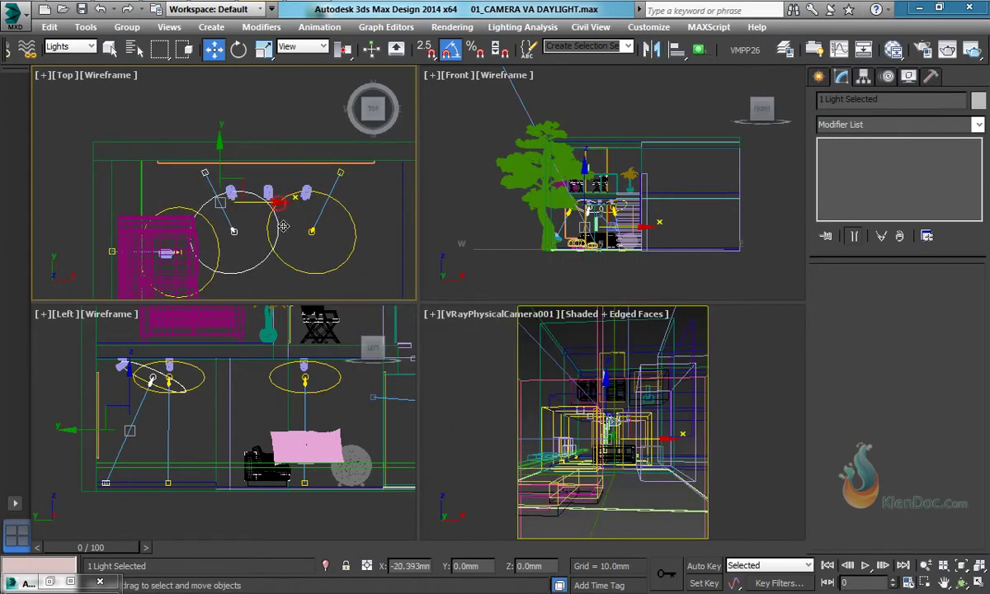
{"action": "middle_click_drag", "start_coordinate": [271, 273], "coordinate": [262, 229]}
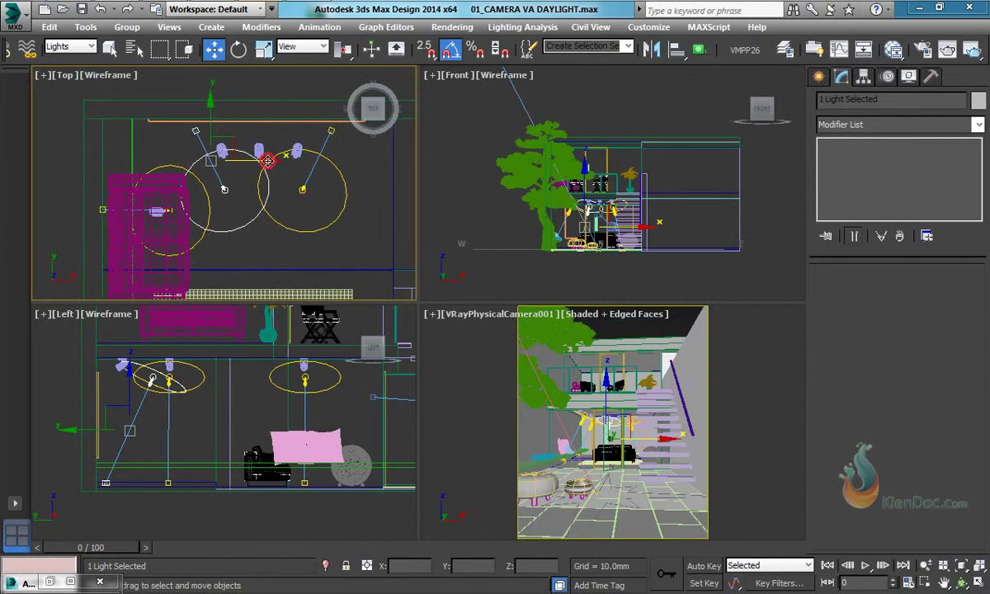
{"action": "left_click_drag", "start_coordinate": [264, 159], "coordinate": [307, 162]}
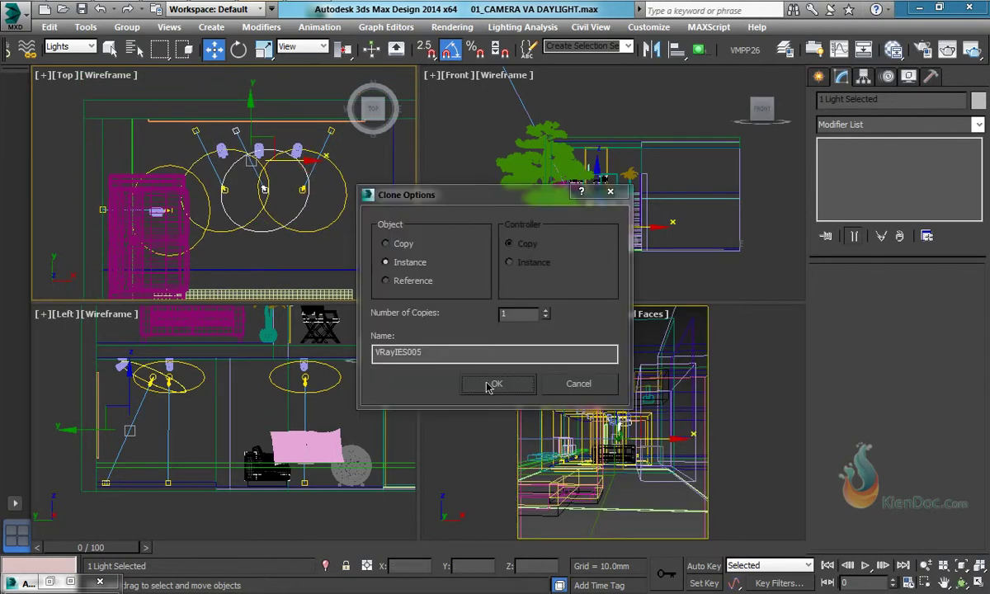
{"action": "left_click", "coordinate": [499, 382]}
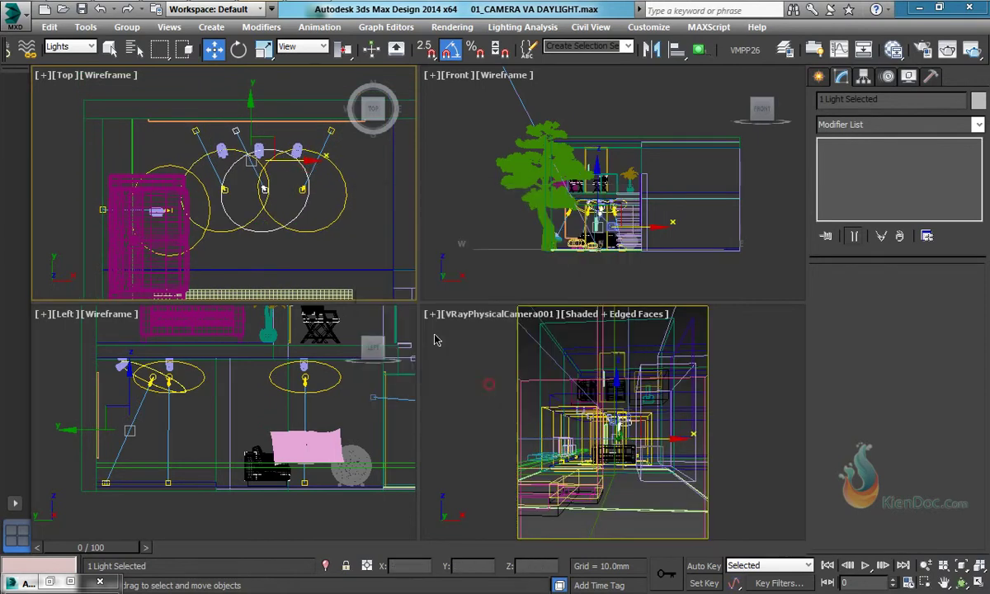
{"action": "left_click", "coordinate": [235, 130]}
{"action": "left_click_drag", "start_coordinate": [285, 131], "coordinate": [318, 131]}
{"action": "left_click", "coordinate": [265, 191]}
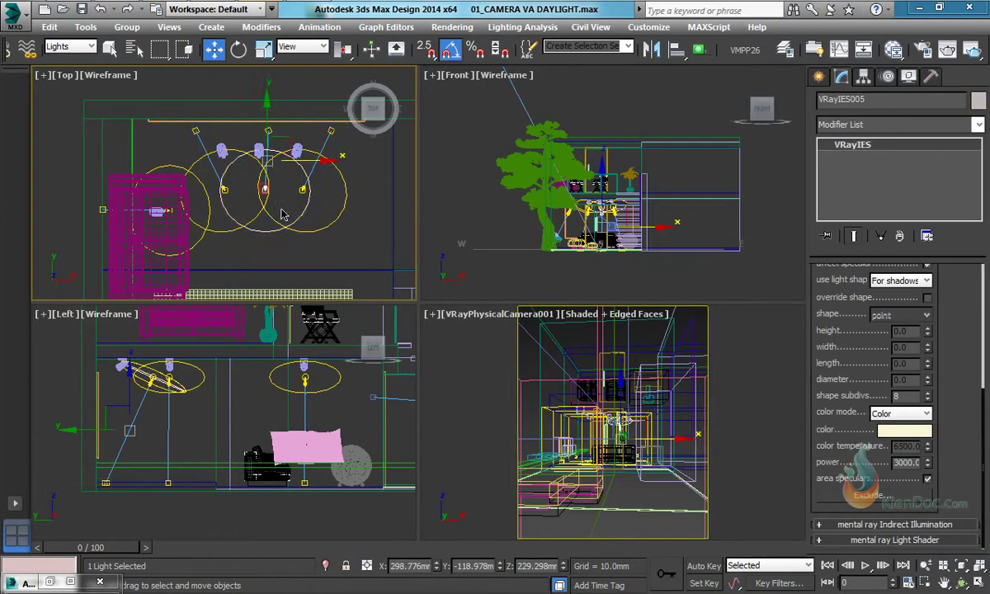
Restore the ActiveShade render and redraw its region to cover the ground-floor interior and most of the staircase
{"action": "left_click", "coordinate": [303, 190]}
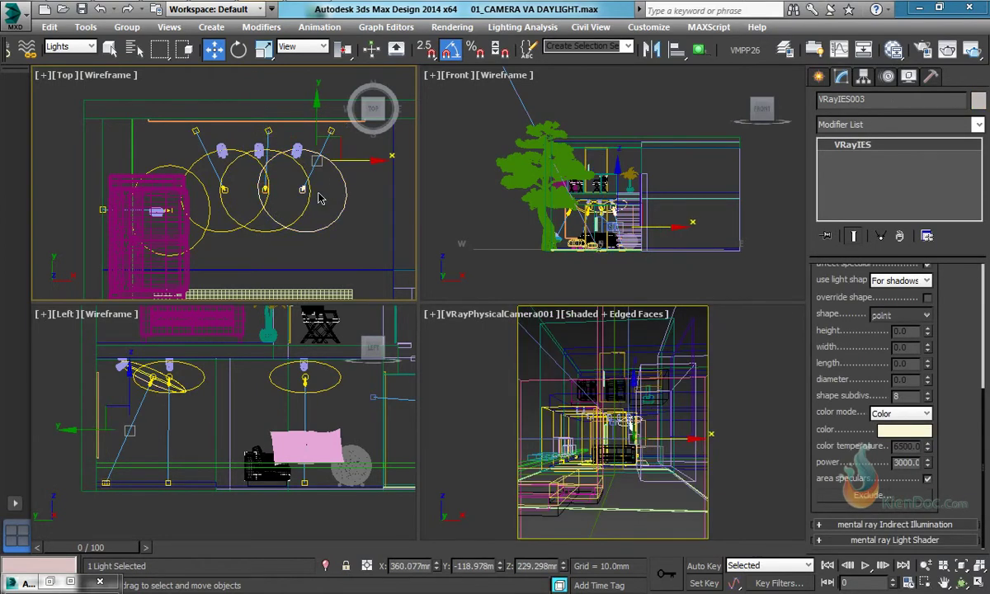
{"action": "left_click", "coordinate": [50, 582]}
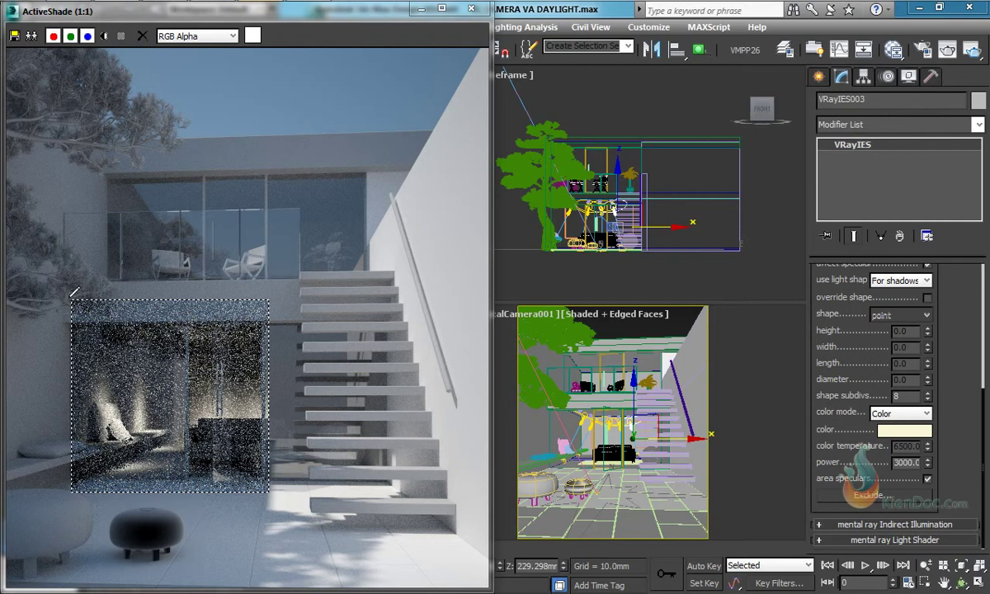
{"action": "left_click_drag", "start_coordinate": [64, 293], "coordinate": [397, 504]}
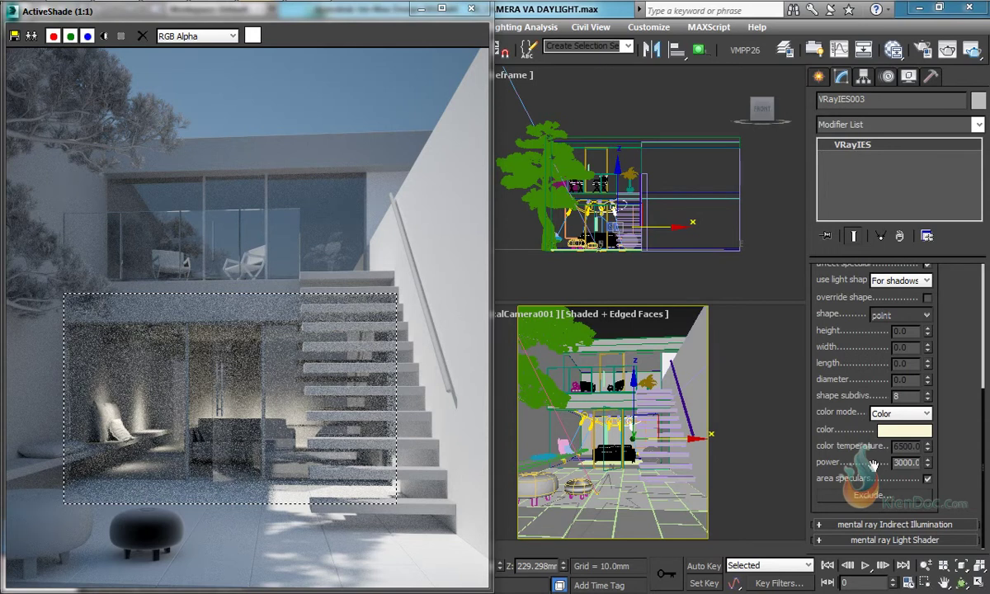
Set the instanced VRayIES lights' power to 2000 and minimize the ActiveShade render
{"action": "double_click", "coordinate": [901, 462]}
{"action": "type", "text": "20"}
{"action": "key", "text": "Return"}
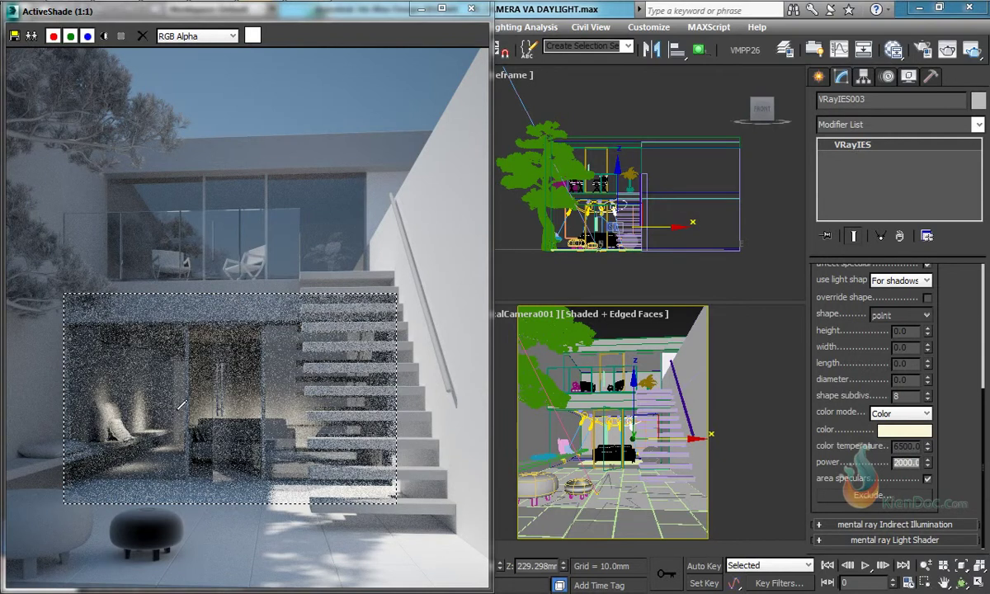
{"action": "left_click", "coordinate": [421, 10]}
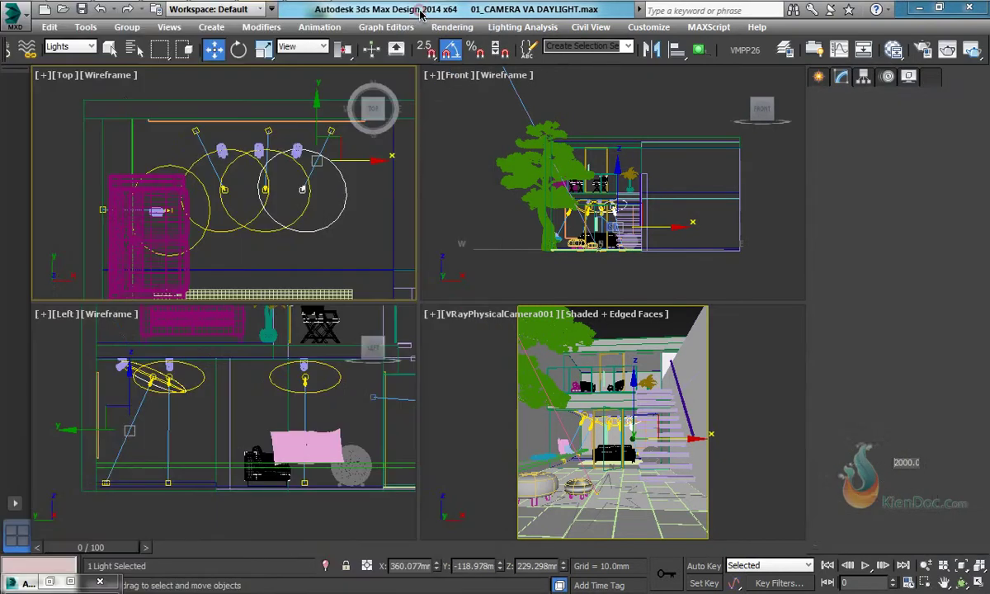
Select the targets of the three back-wall lights and move them together about 15 mm toward the wall
{"action": "middle_click_drag", "start_coordinate": [284, 152], "coordinate": [253, 171]}
{"action": "left_click", "coordinate": [256, 153]}
{"action": "left_click", "coordinate": [317, 174]}
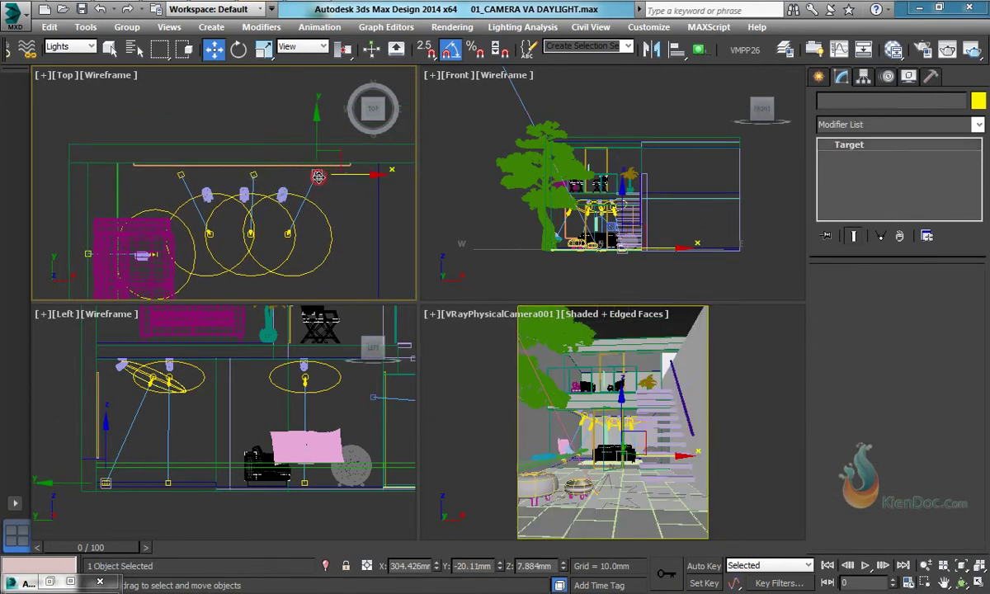
{"action": "left_click", "coordinate": [253, 174], "text": "ctrl"}
{"action": "left_click", "coordinate": [182, 174], "text": "ctrl"}
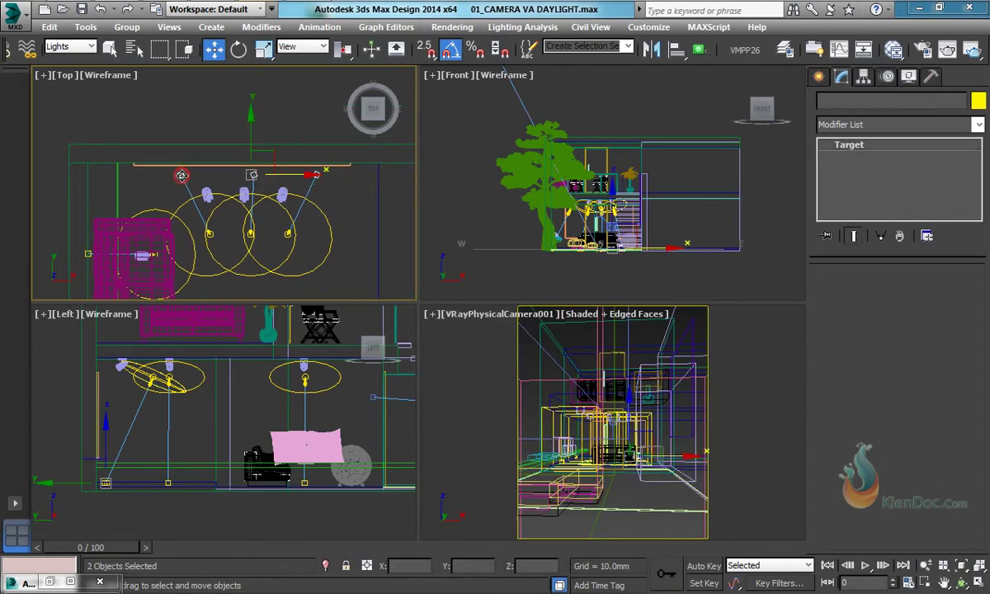
{"action": "left_click_drag", "start_coordinate": [251, 137], "coordinate": [252, 128]}
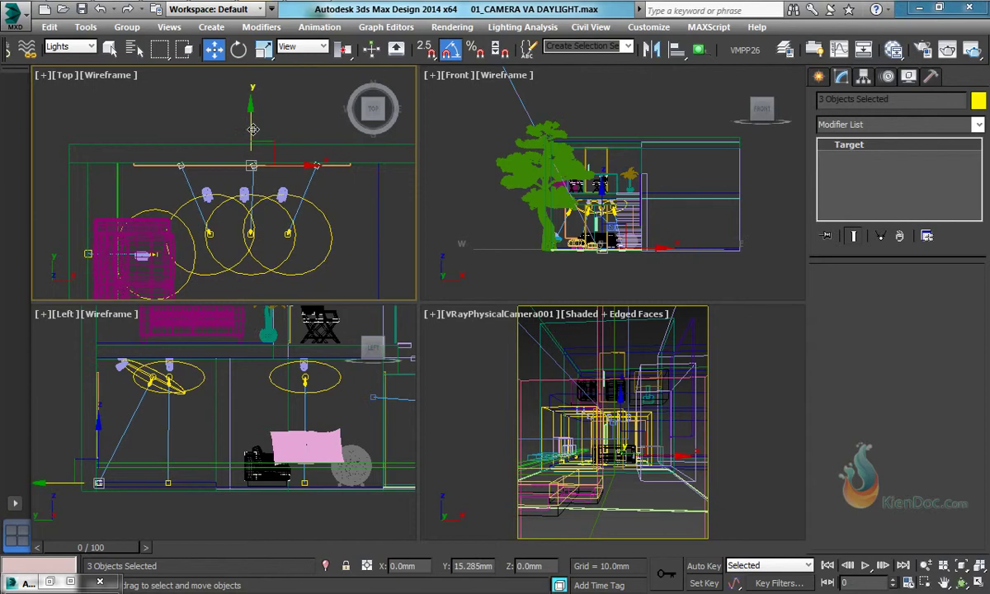
Spread the outer back-wall lights and their targets outward, the right one by about 53 mm and the left one by about 65 mm
{"action": "left_click", "coordinate": [302, 201]}
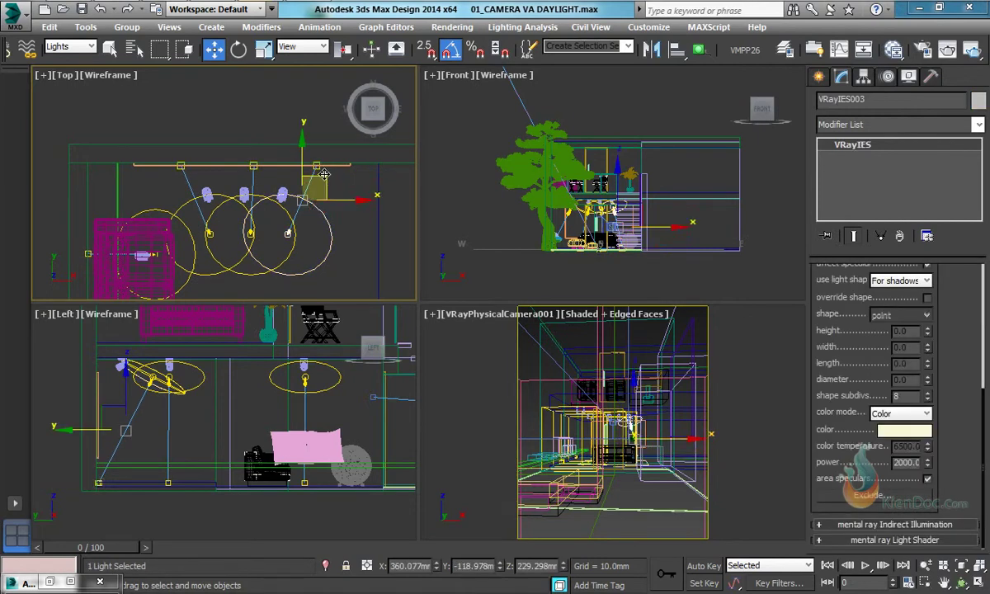
{"action": "left_click_drag", "start_coordinate": [340, 198], "coordinate": [372, 198]}
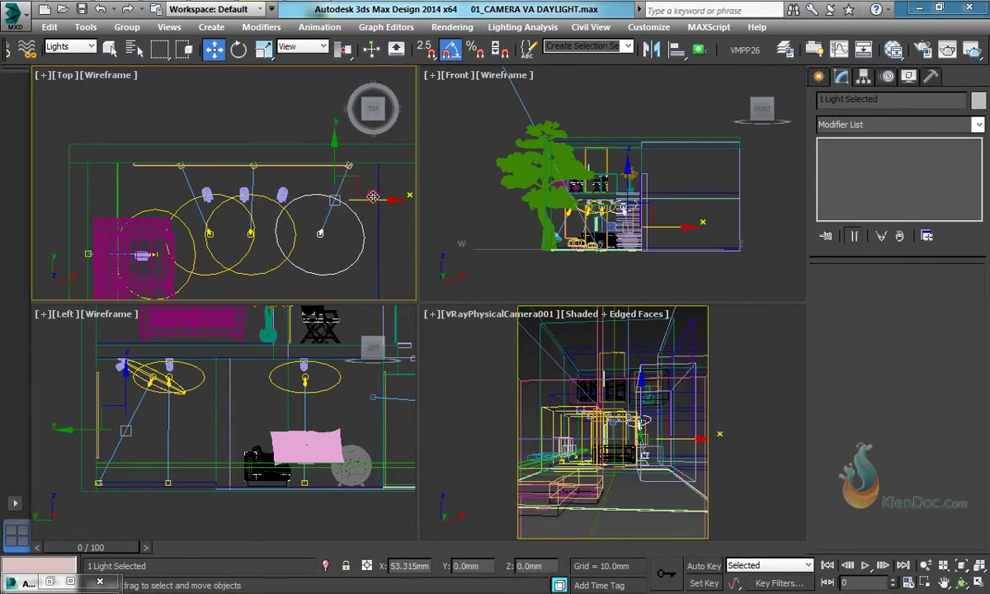
{"action": "left_click", "coordinate": [181, 167]}
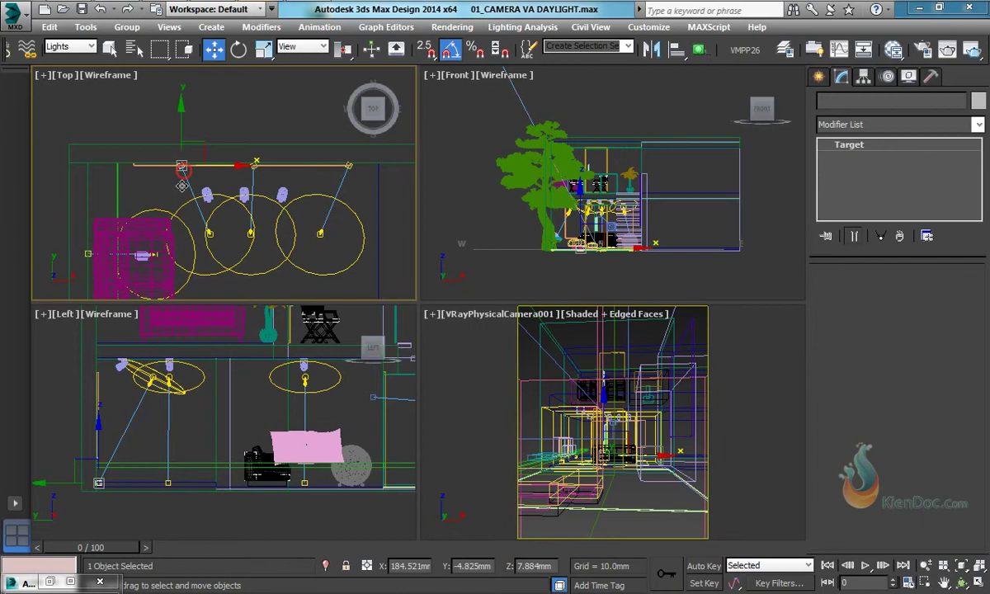
{"action": "left_click", "coordinate": [204, 222]}
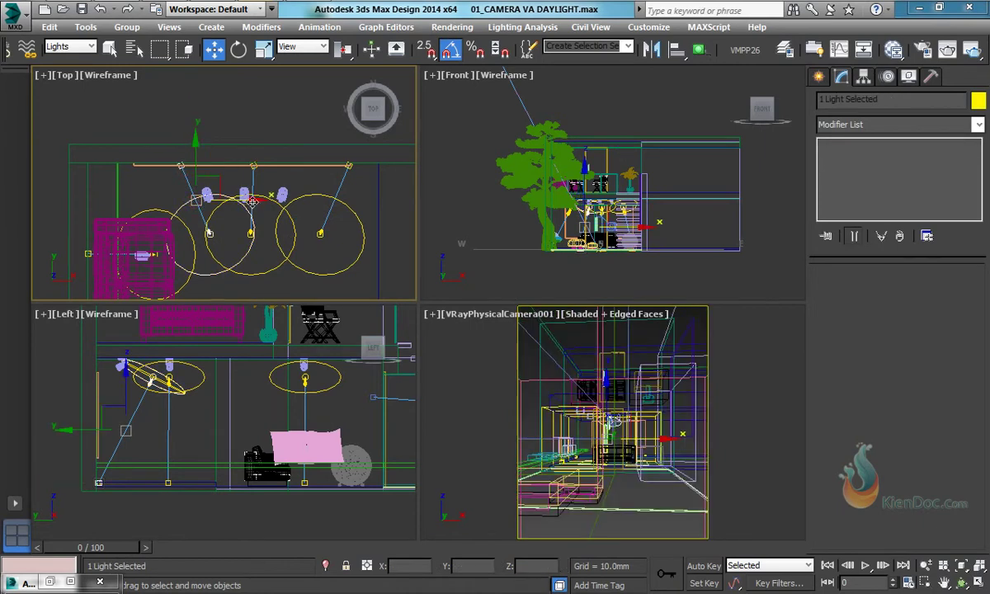
{"action": "left_click_drag", "start_coordinate": [252, 201], "coordinate": [212, 201]}
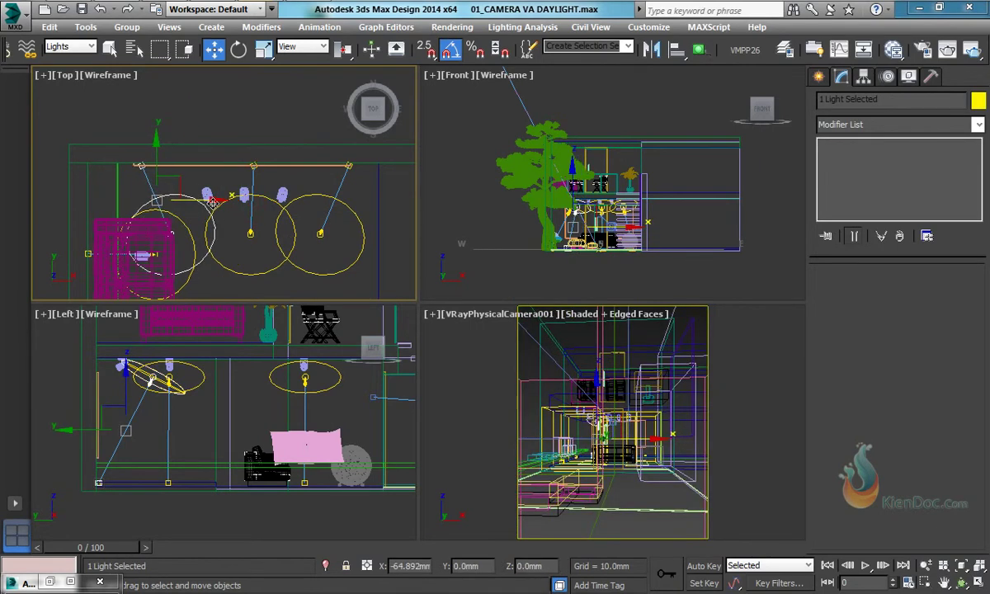
Shift the middle back-wall light with its target about 18 mm toward negative X and check the result in ActiveShade
{"action": "left_click", "coordinate": [253, 235]}
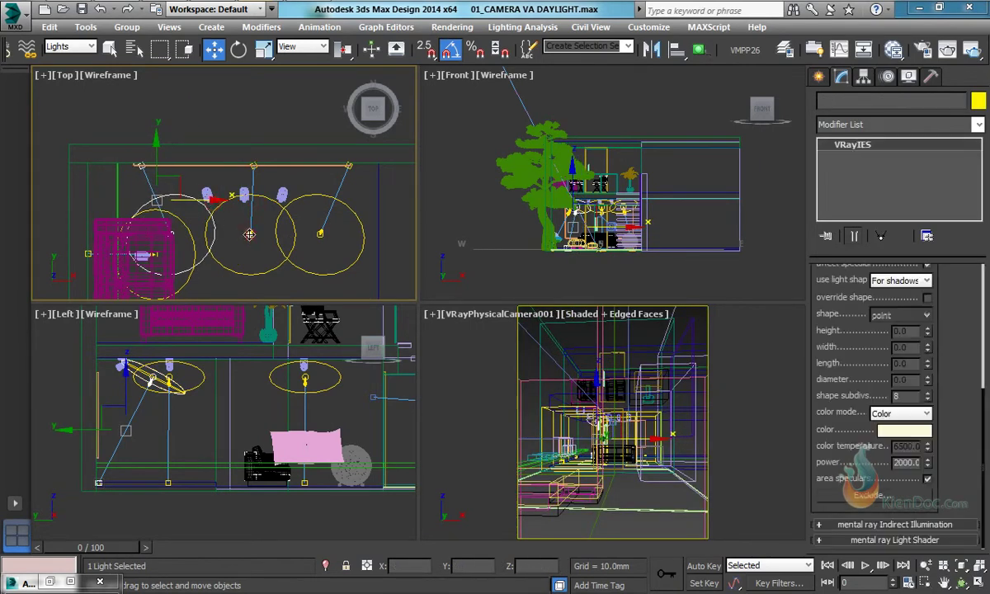
{"action": "left_click", "coordinate": [256, 168]}
{"action": "left_click_drag", "start_coordinate": [295, 200], "coordinate": [283, 199]}
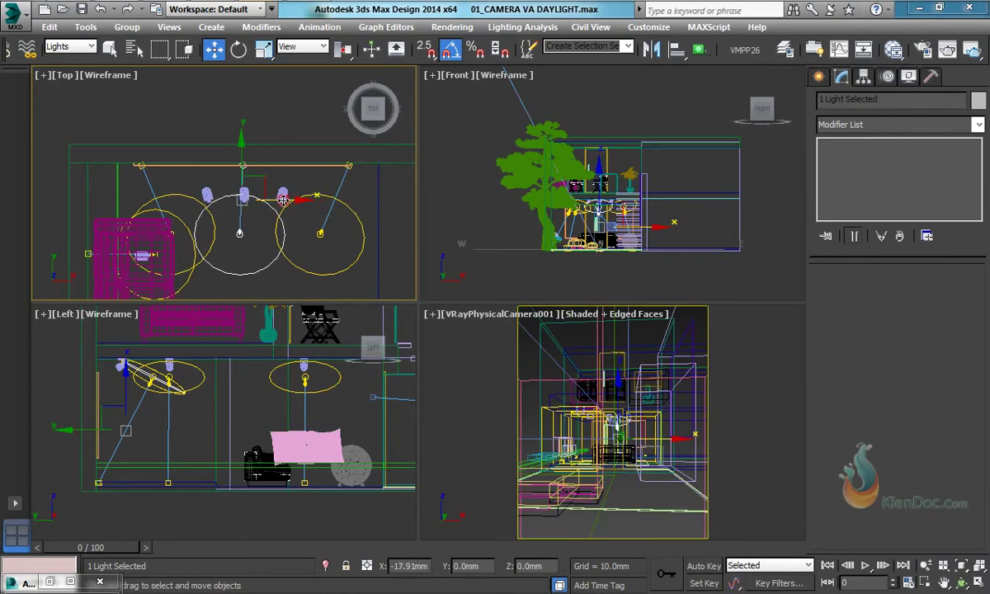
{"action": "left_click", "coordinate": [50, 582]}
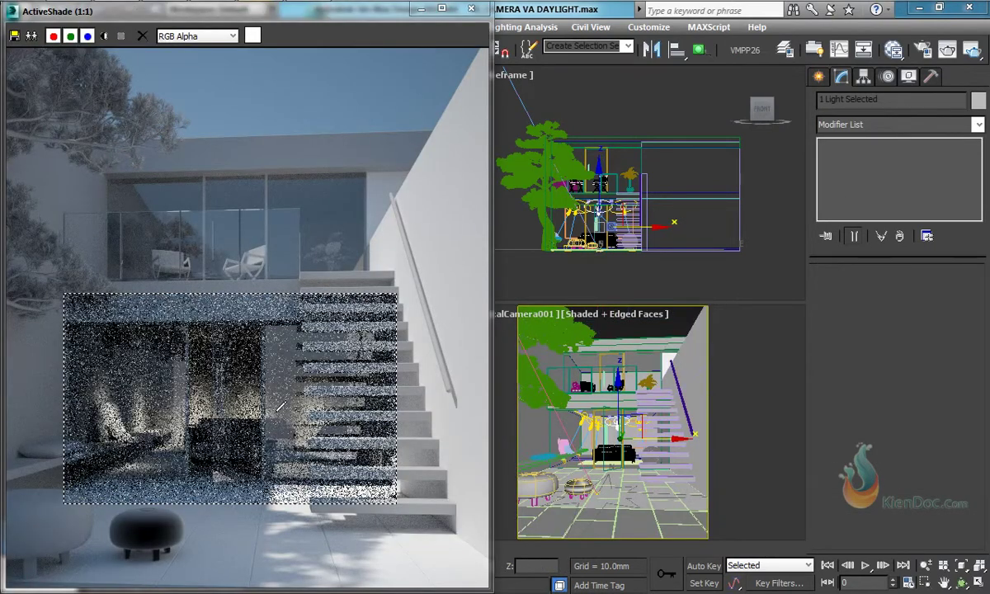
{"action": "left_click", "coordinate": [421, 8]}
Move the middle light with its target toward the back wall, and the two outer lights alone about 24 mm the same way
{"action": "middle_click_drag", "start_coordinate": [256, 223], "coordinate": [255, 202]}
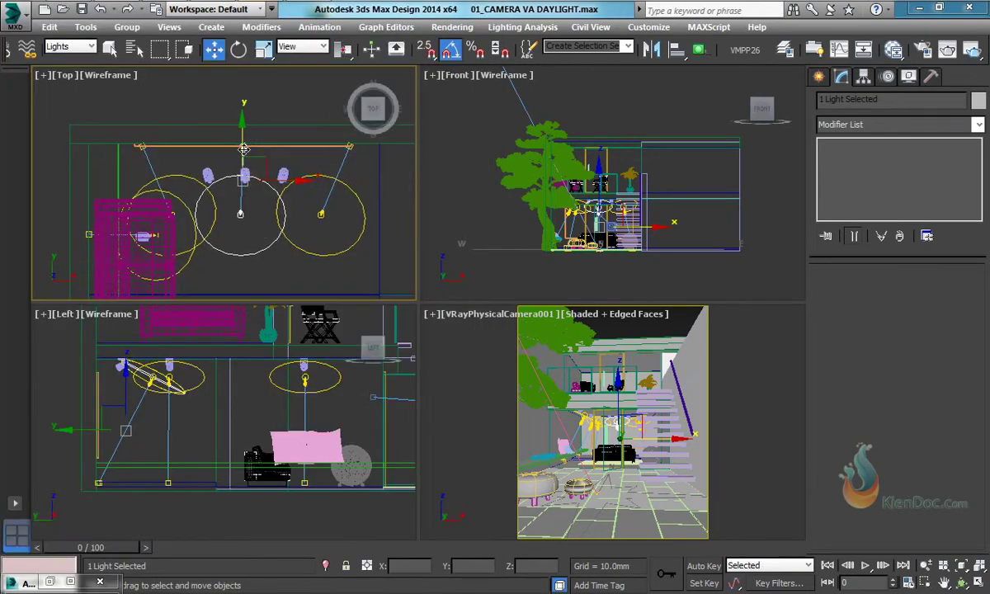
{"action": "left_click_drag", "start_coordinate": [246, 148], "coordinate": [247, 136]}
{"action": "left_click", "coordinate": [321, 215]}
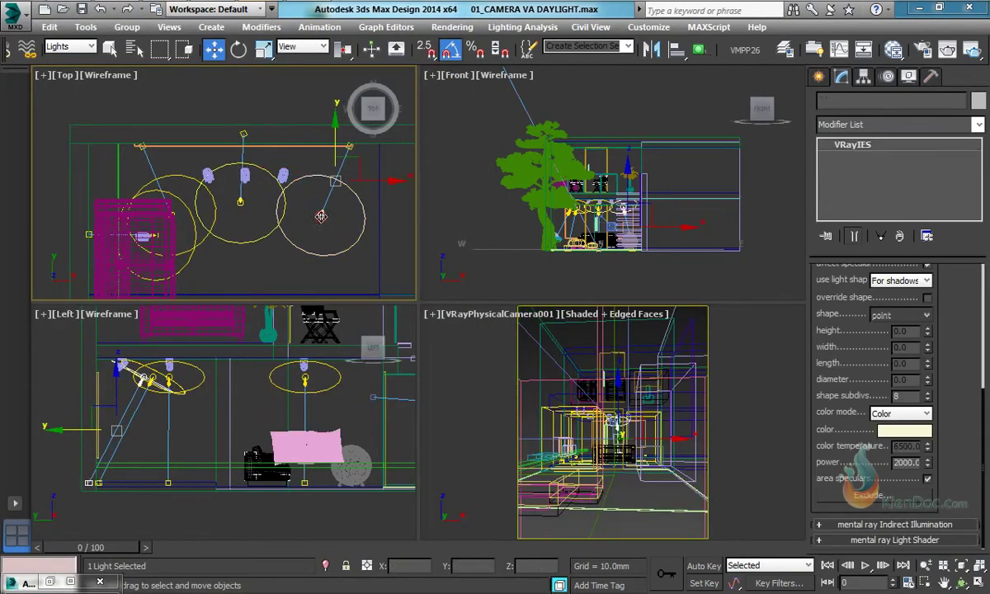
{"action": "left_click_drag", "start_coordinate": [337, 155], "coordinate": [339, 141]}
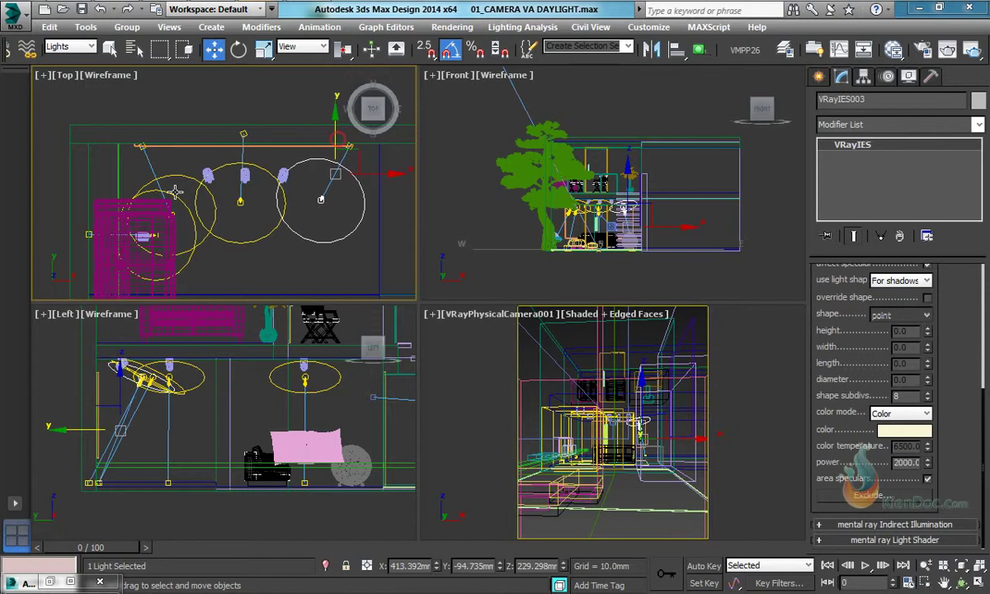
{"action": "left_click", "coordinate": [158, 146]}
{"action": "left_click_drag", "start_coordinate": [159, 145], "coordinate": [157, 130]}
Set the instanced VRayIES lights' power to 1500 and check it in ActiveShade
{"action": "double_click", "coordinate": [911, 465]}
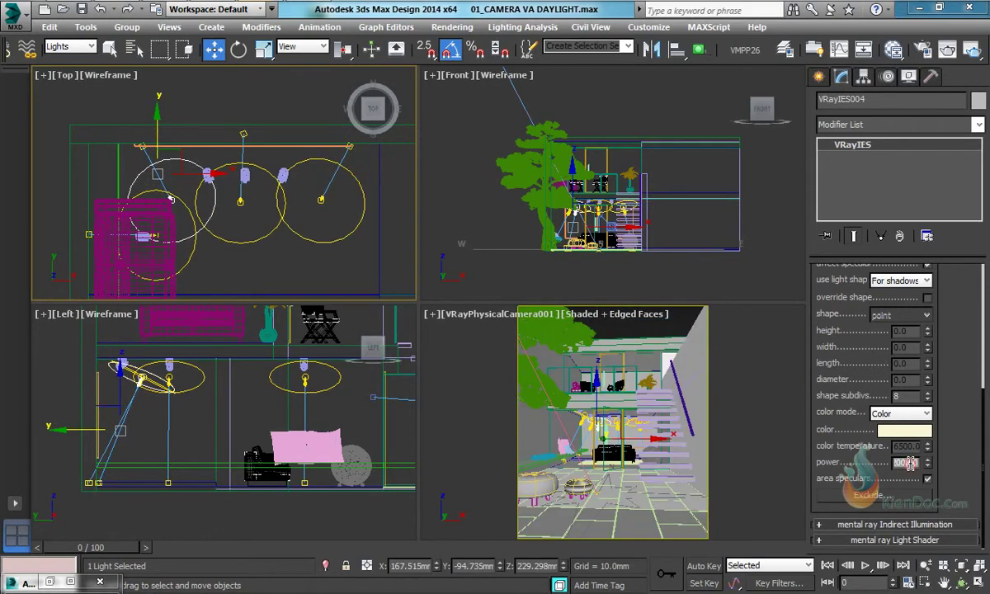
{"action": "type", "text": "15"}
{"action": "key", "text": "Return"}
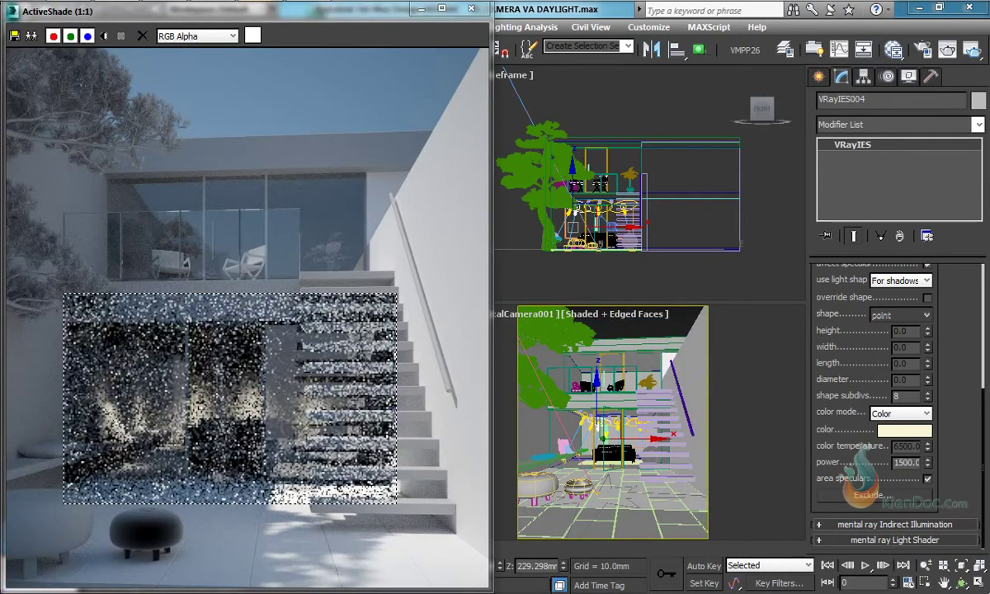
Set the instanced VRayIES lights' power to 800 and minimize the ActiveShade render after checking it
{"action": "double_click", "coordinate": [911, 464]}
{"action": "type", "text": "800"}
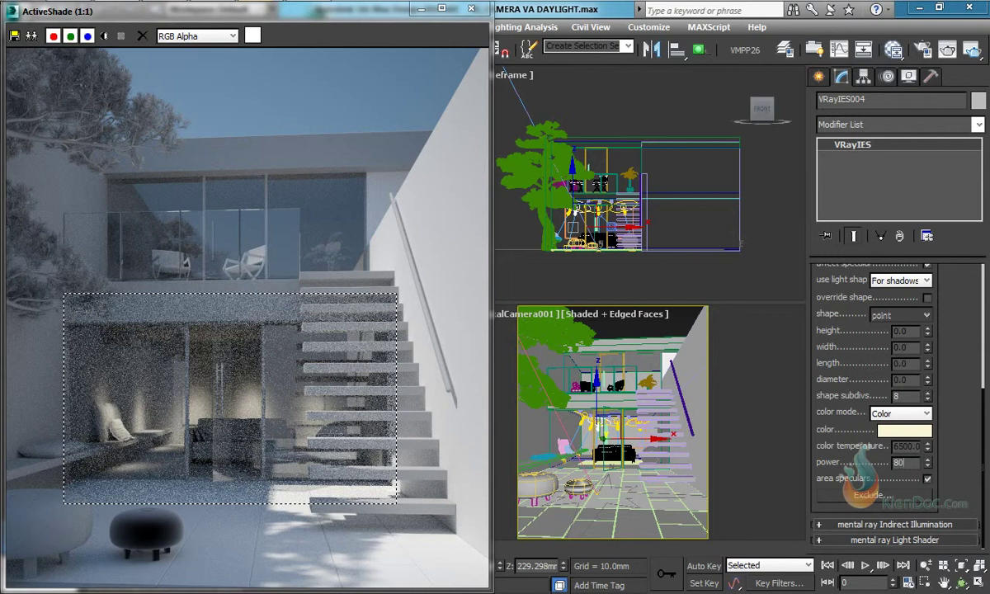
{"action": "key", "text": "Return"}
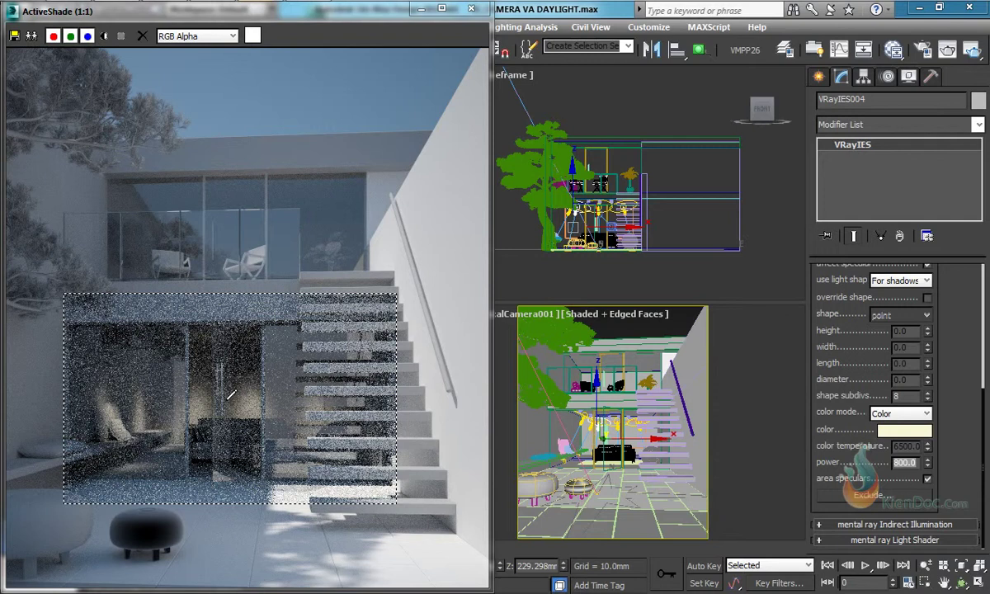
{"action": "left_click", "coordinate": [421, 9]}
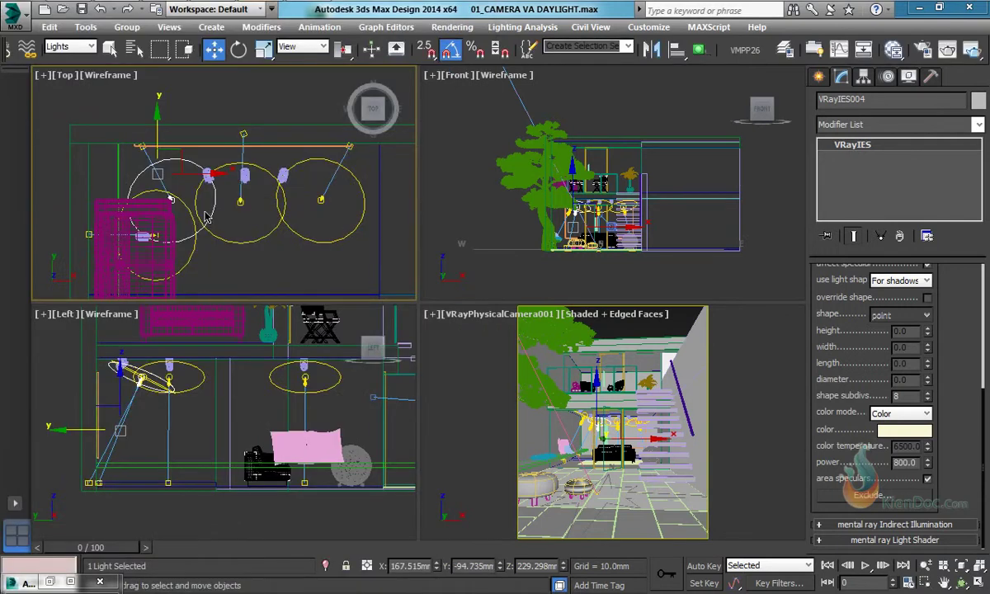
Move the outer back-wall lights inward without their targets, the right one by about 41 mm, and bring back the ActiveShade render
{"action": "left_click_drag", "start_coordinate": [217, 186], "coordinate": [235, 181]}
{"action": "left_click", "coordinate": [306, 239]}
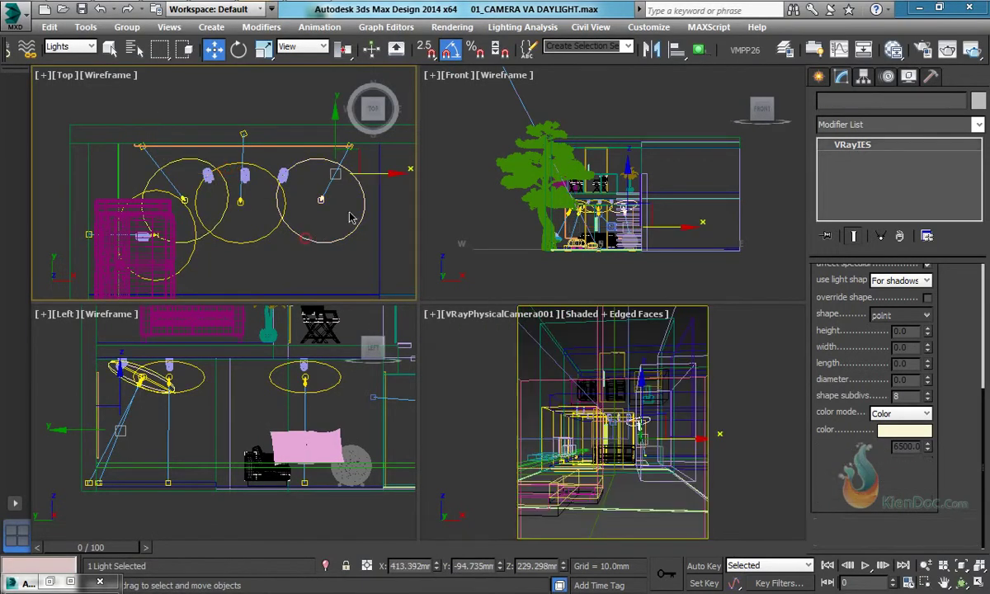
{"action": "left_click_drag", "start_coordinate": [381, 175], "coordinate": [355, 178]}
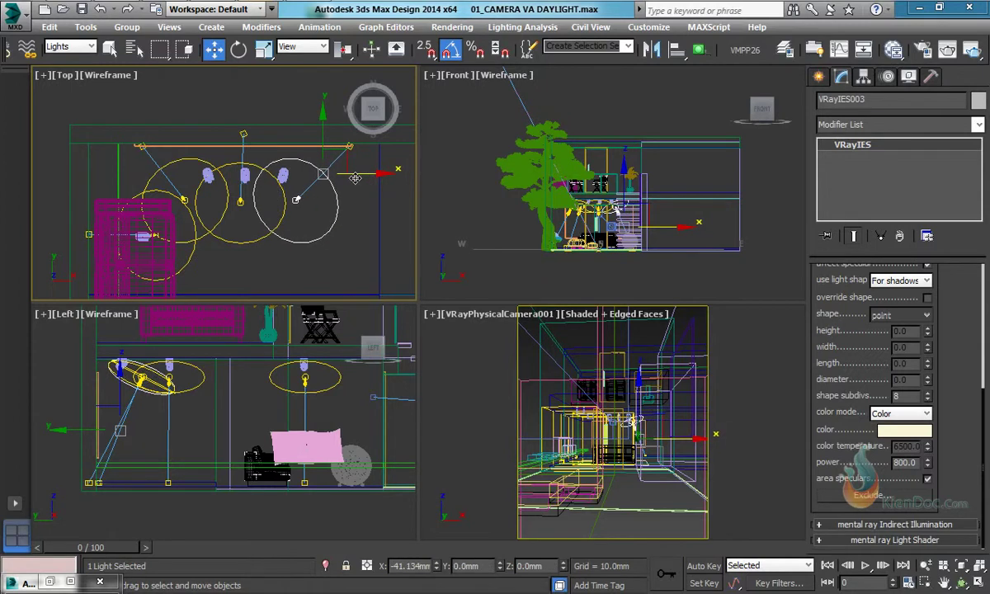
{"action": "left_click", "coordinate": [49, 582]}
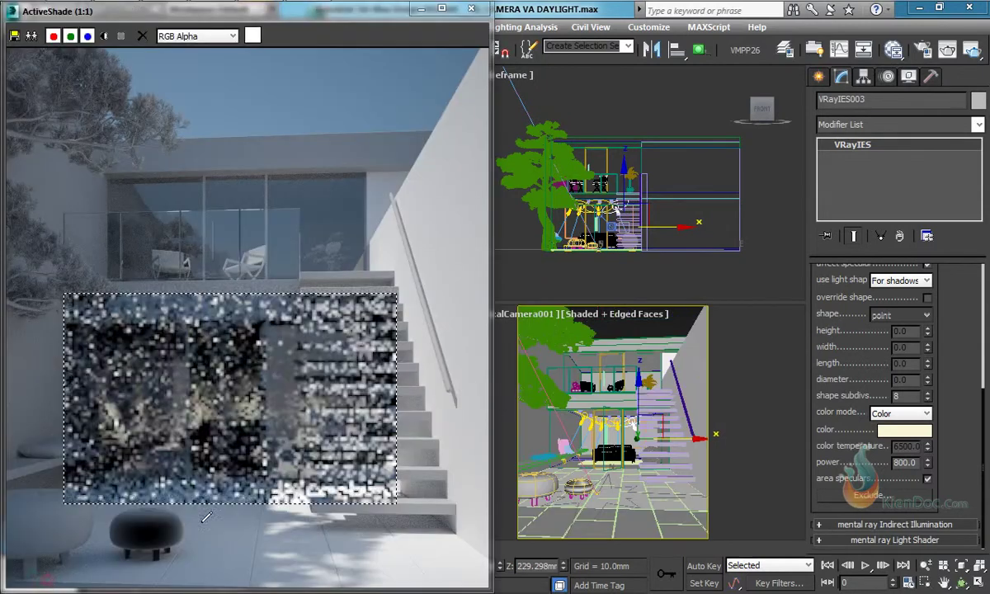